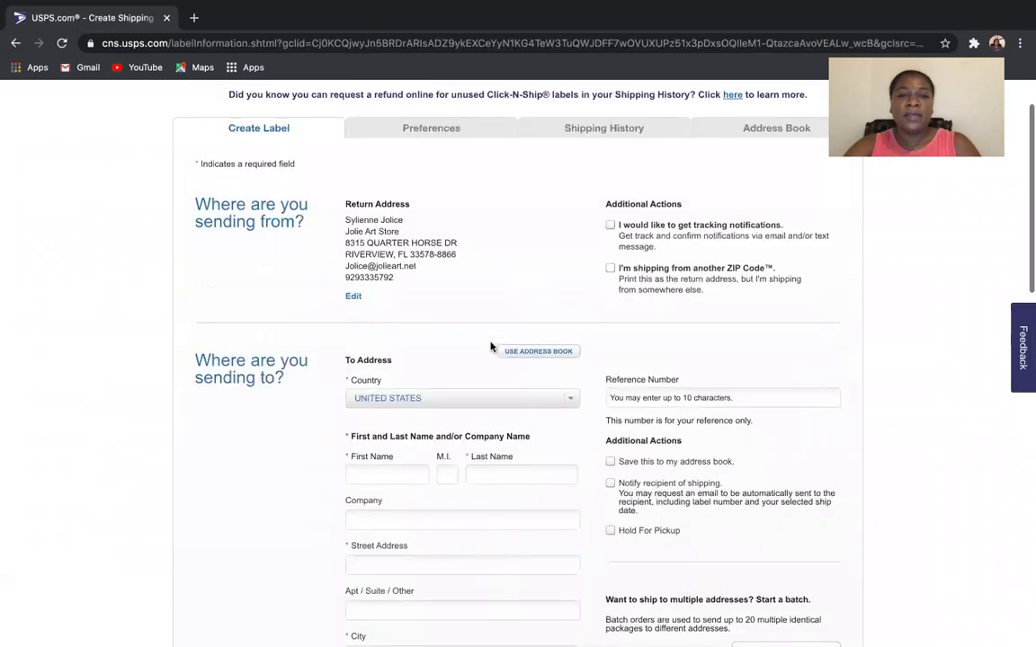
Look over the label form and the site's Mail & Ship, Track & Manage, Postal Store and Support options
scroll(491, 347, down, 2)
scroll(491, 347, up, 2)
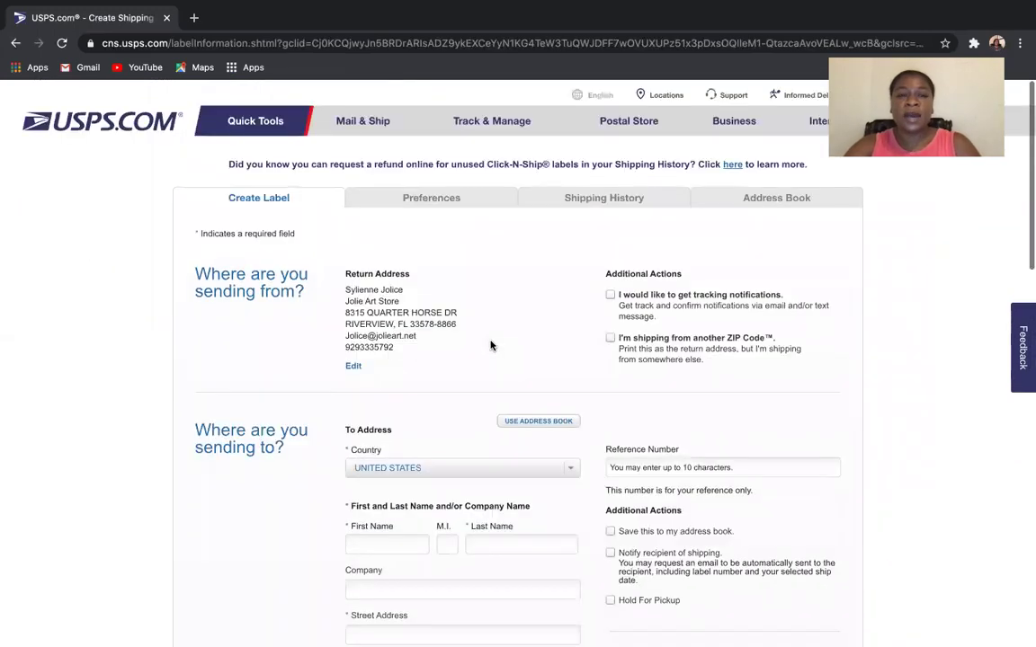
scroll(491, 347, down, 6)
scroll(489, 345, down, 3)
scroll(489, 345, up, 8)
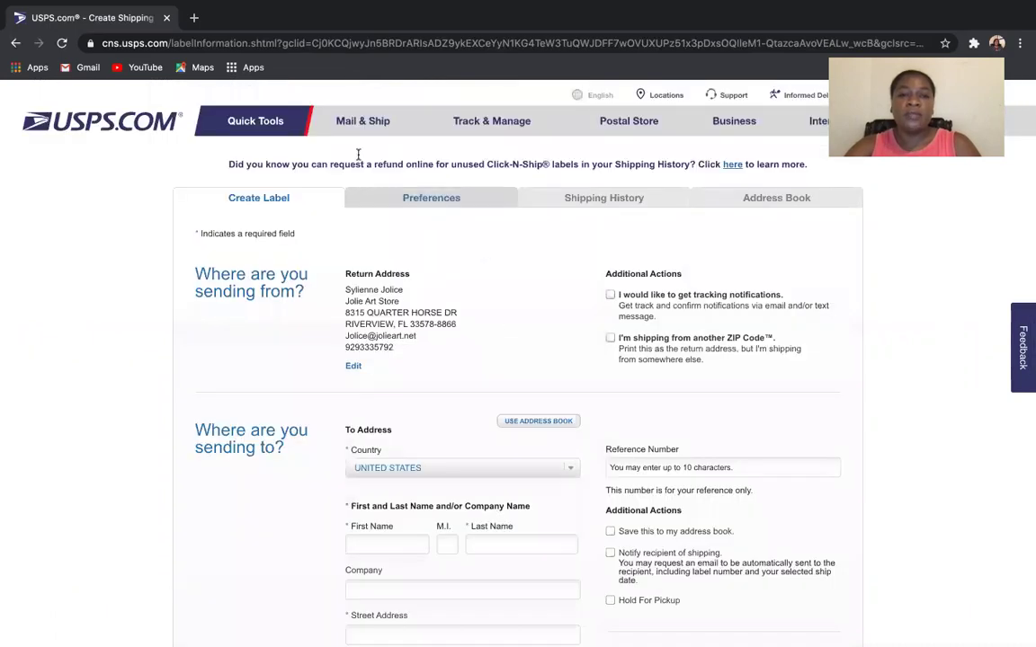
mouse_move(356, 117)
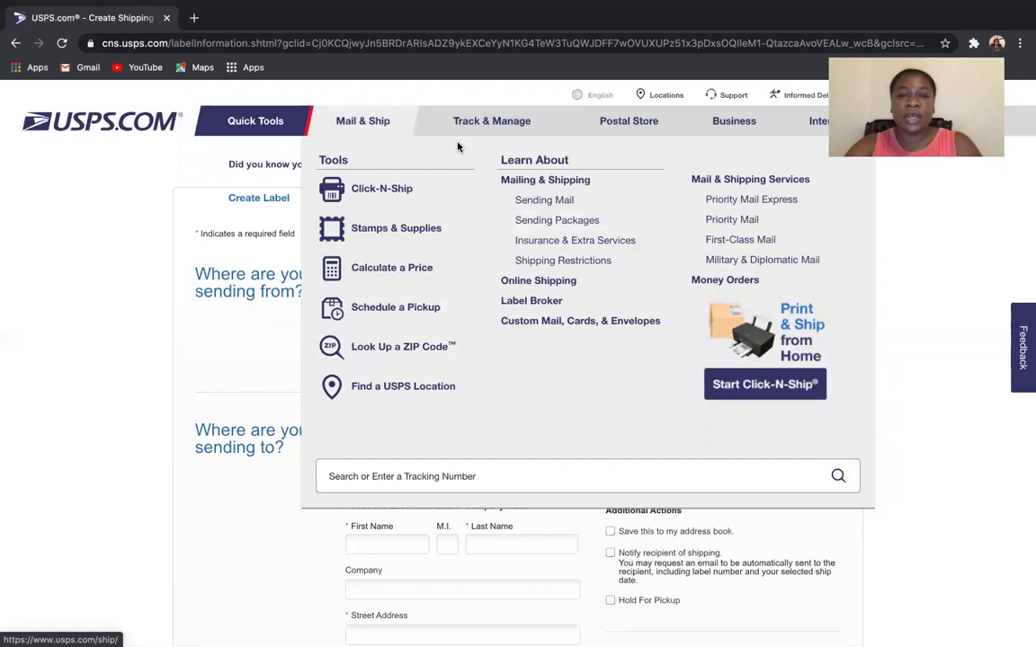
mouse_move(469, 130)
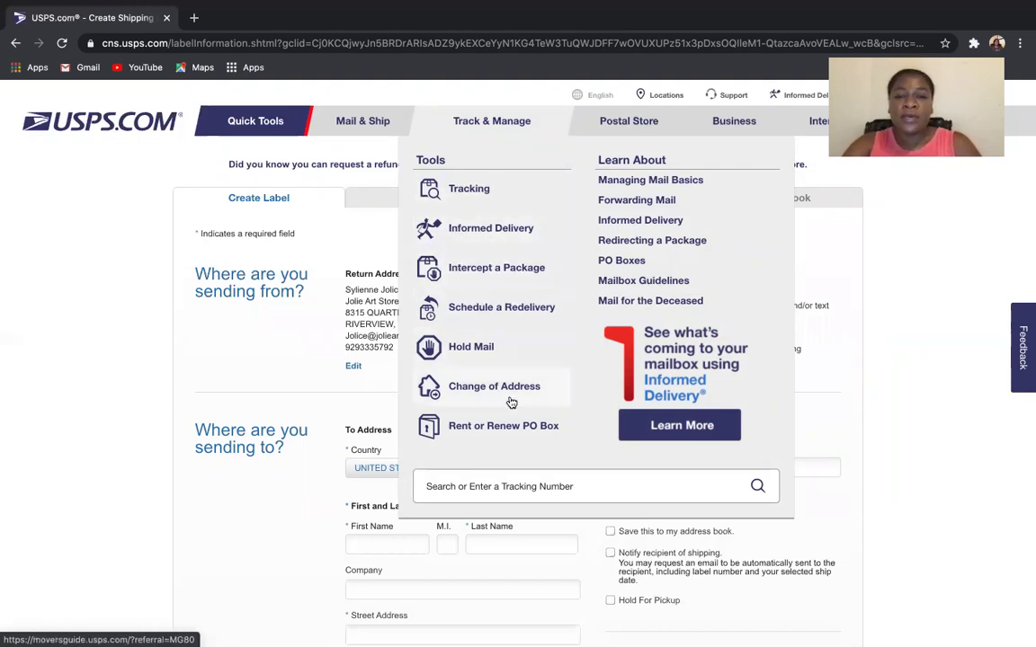
mouse_move(640, 128)
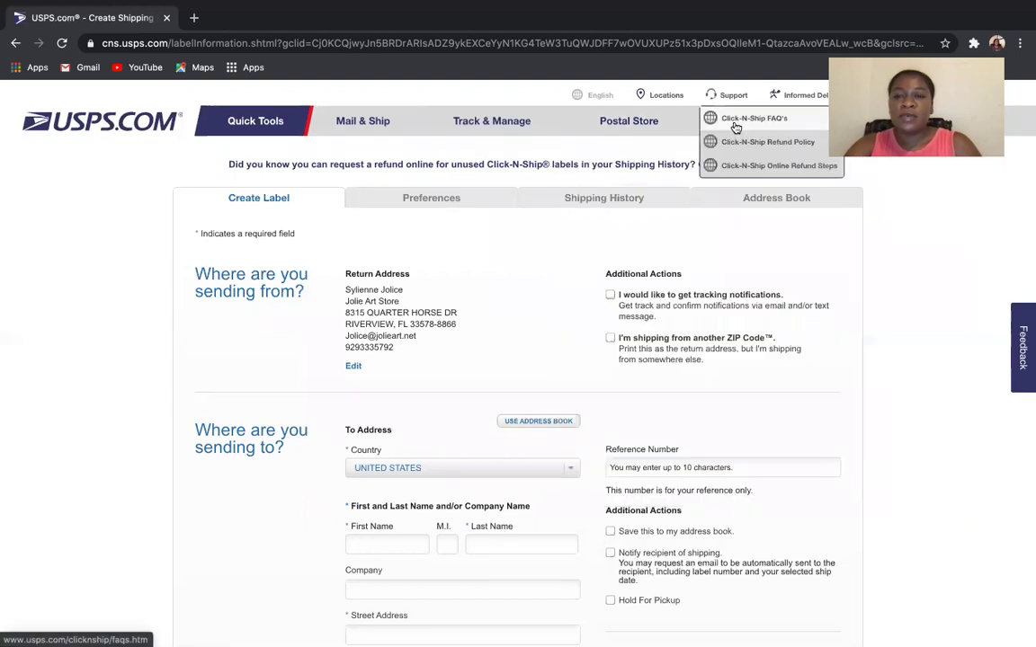
mouse_move(699, 130)
mouse_move(717, 166)
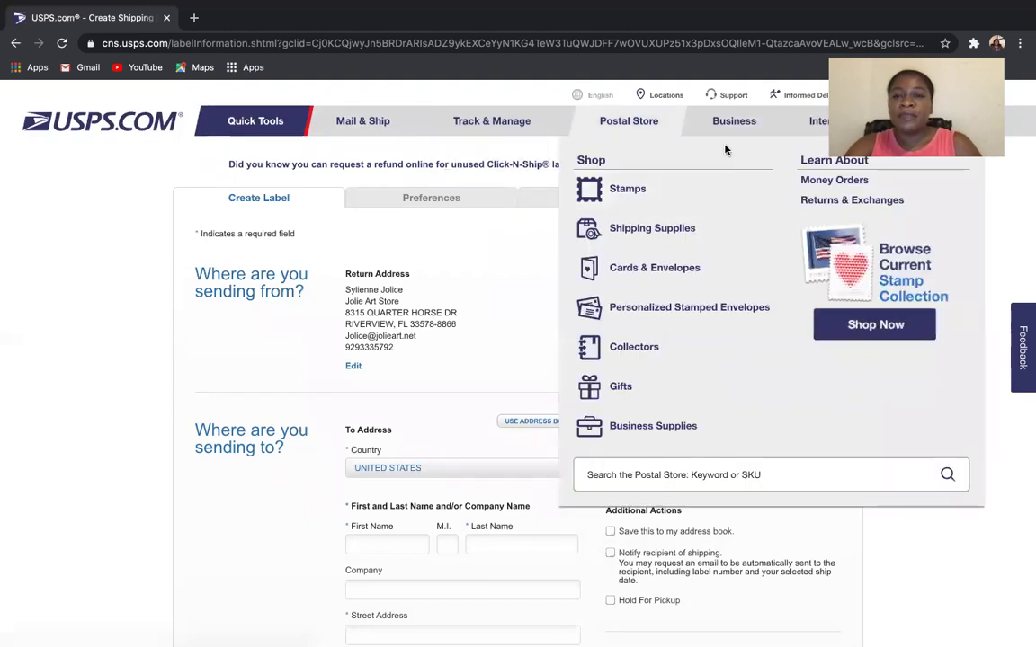
mouse_move(732, 136)
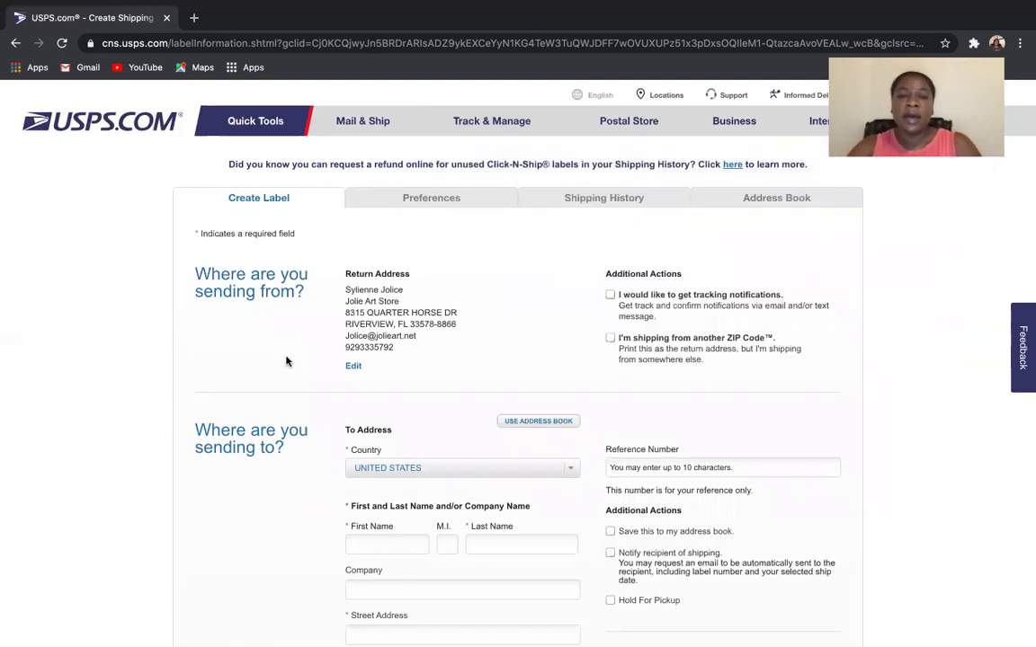
Review the label form's sections for return address, recipient address, shipping date, package details, package value and service type
scroll(286, 360, down, 1)
scroll(287, 361, down, 5)
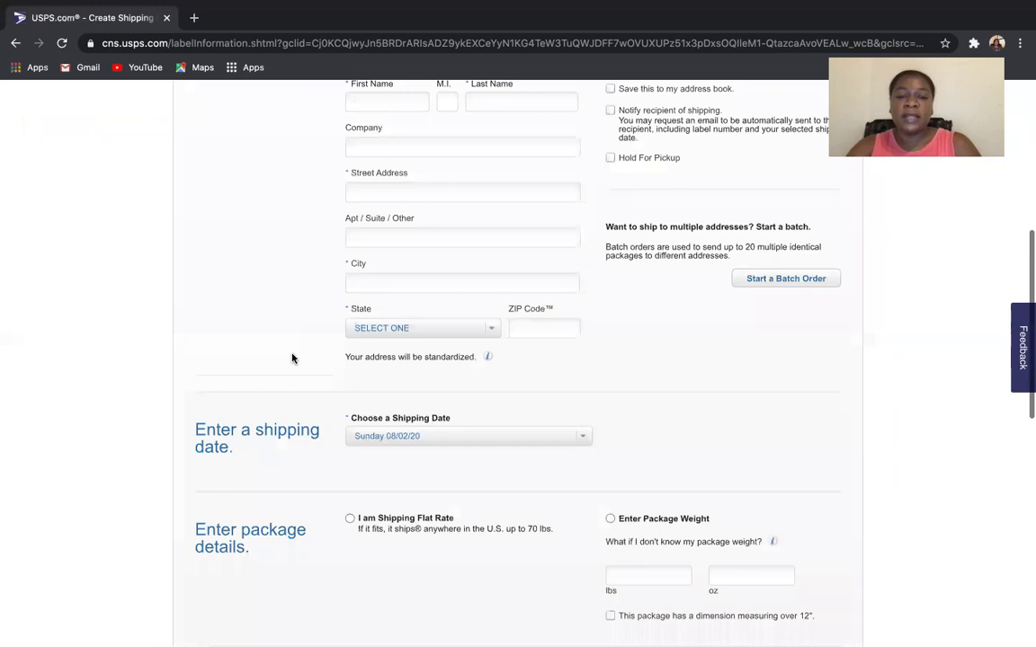
scroll(291, 358, down, 1)
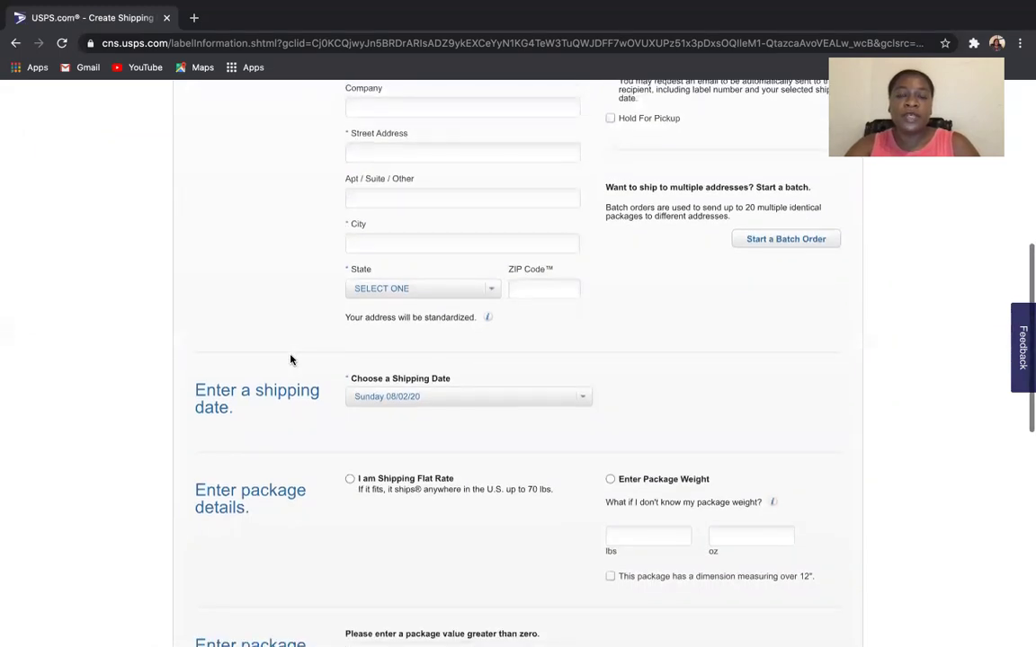
scroll(290, 359, up, 2)
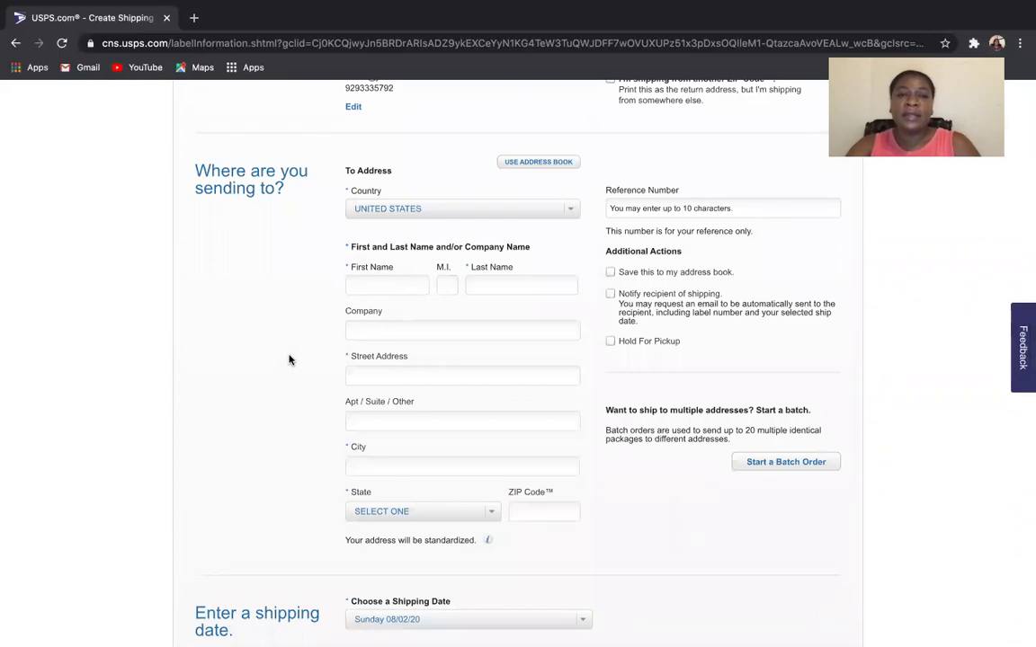
scroll(288, 360, up, 1)
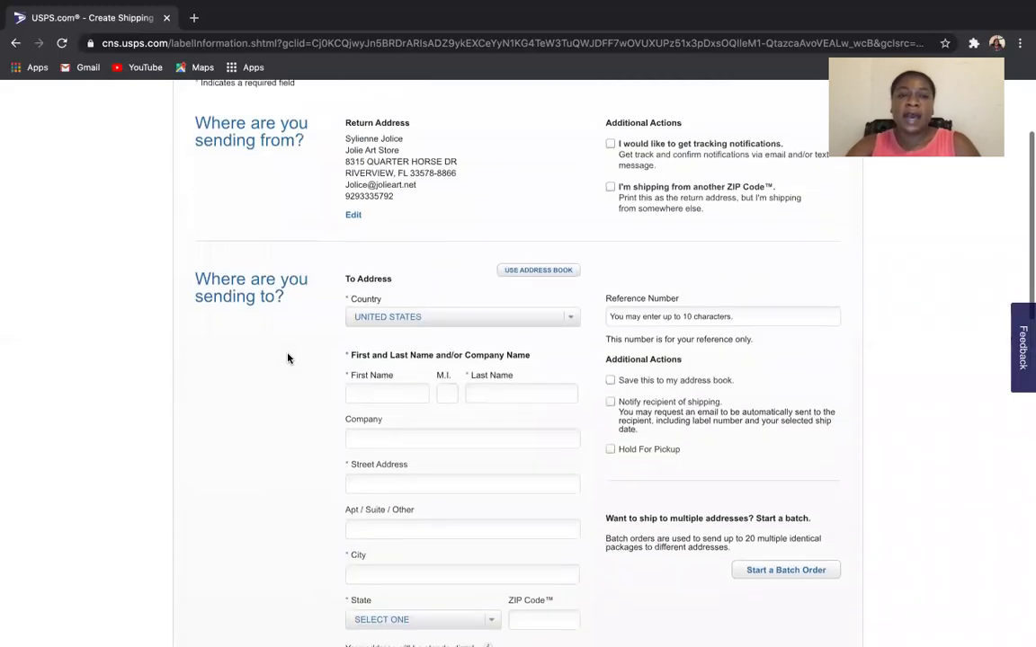
scroll(288, 358, down, 2)
scroll(288, 358, down, 2)
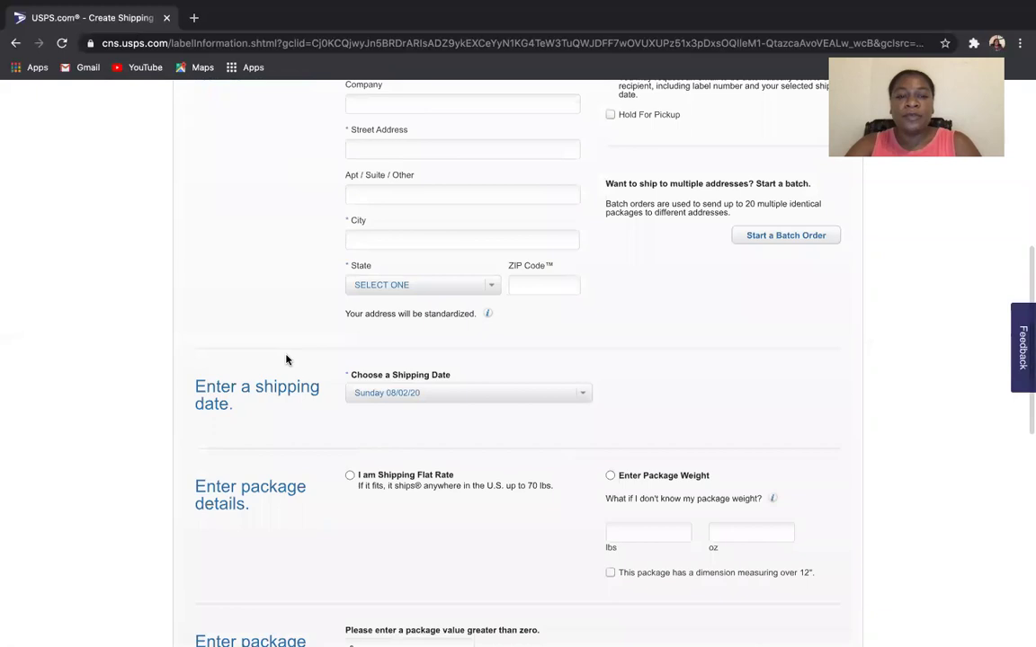
scroll(287, 359, down, 6)
scroll(285, 356, up, 4)
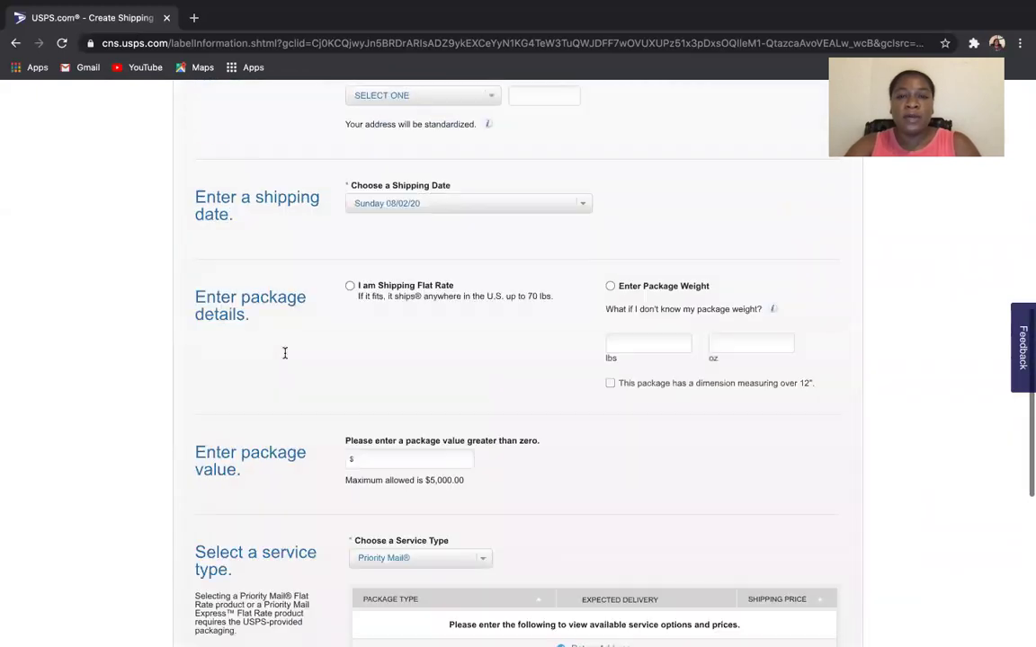
scroll(284, 353, up, 1)
scroll(284, 353, up, 5)
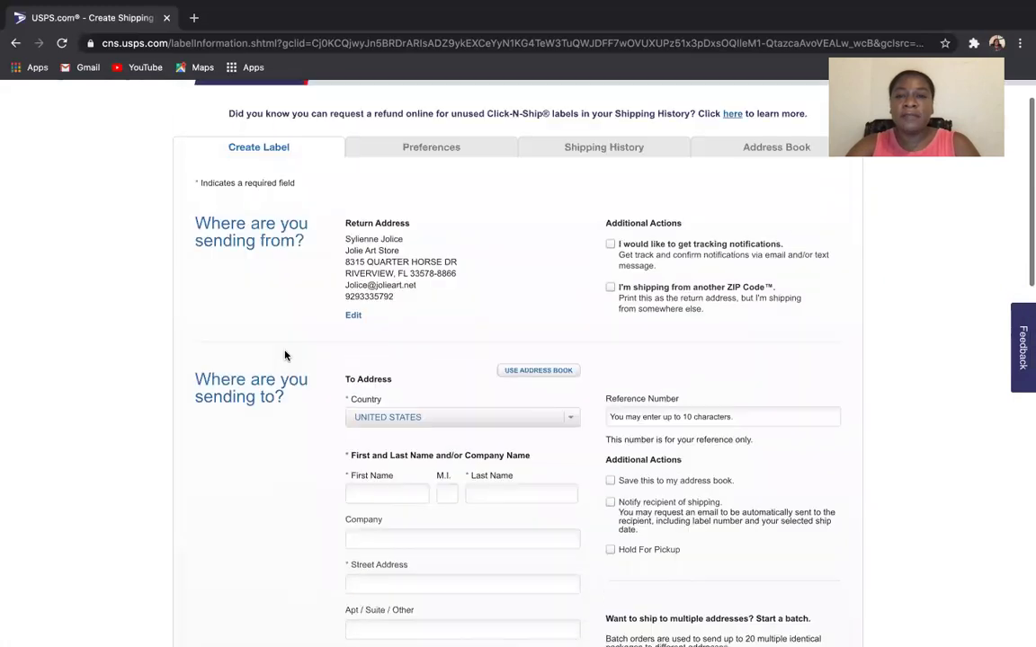
scroll(285, 354, down, 2)
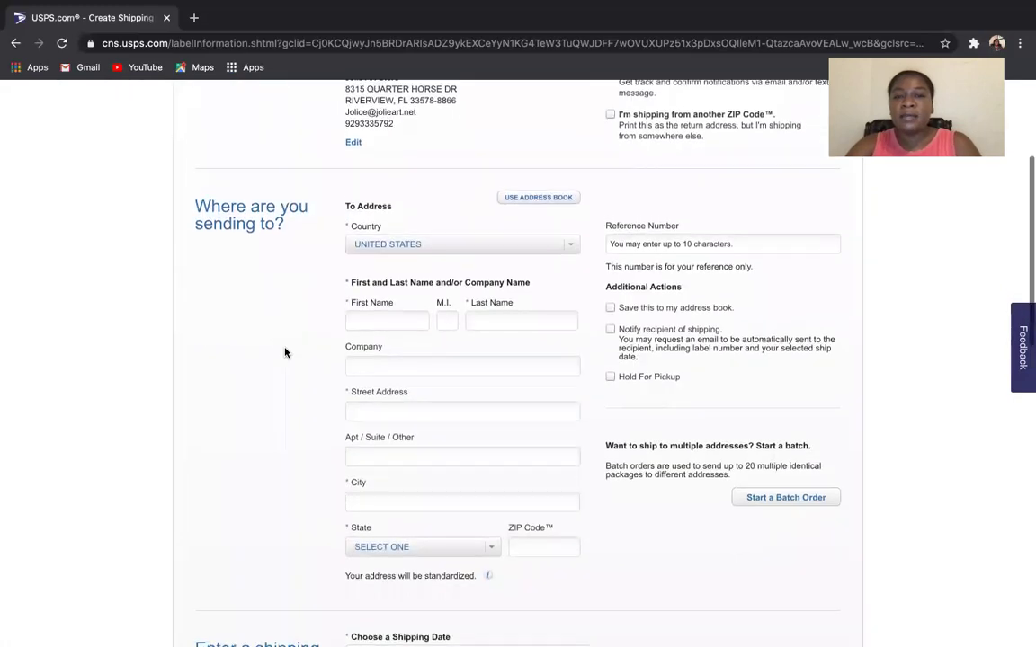
scroll(285, 353, up, 1)
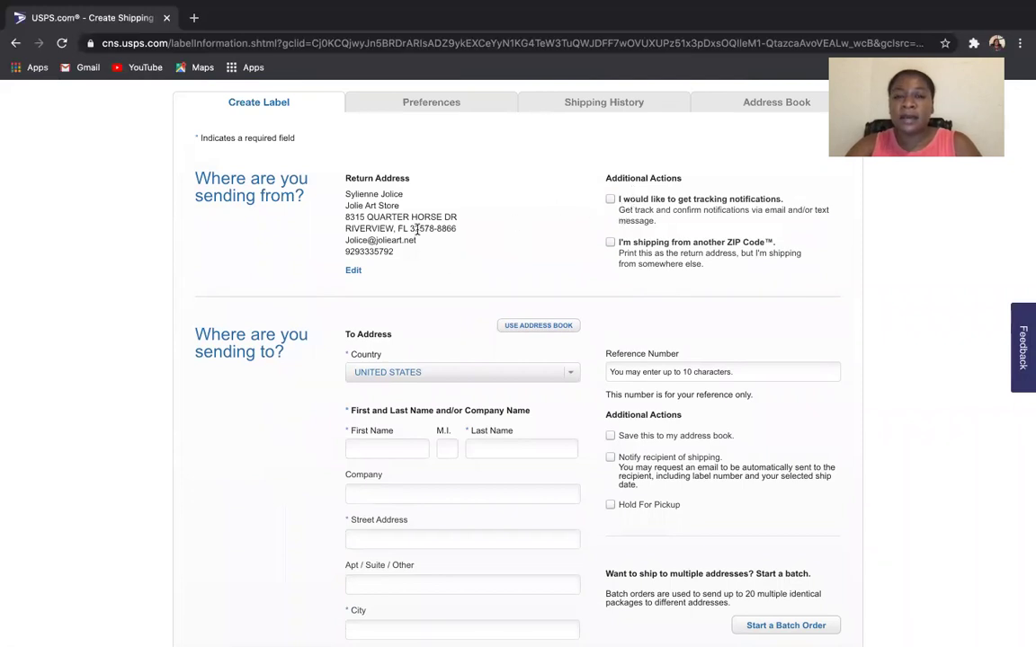
scroll(420, 232, down, 1)
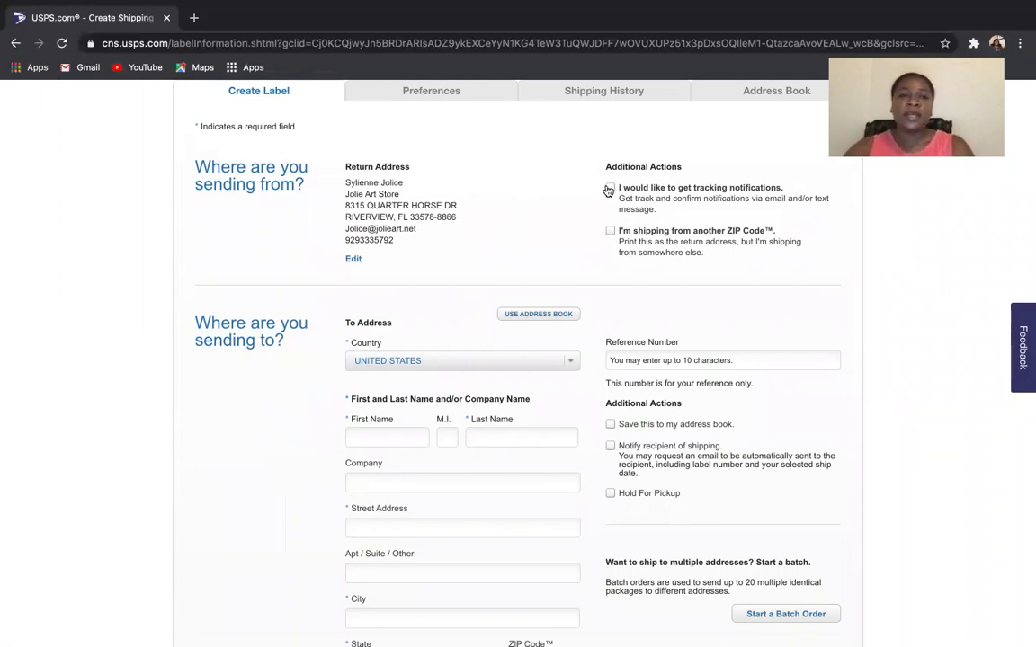
scroll(608, 190, down, 2)
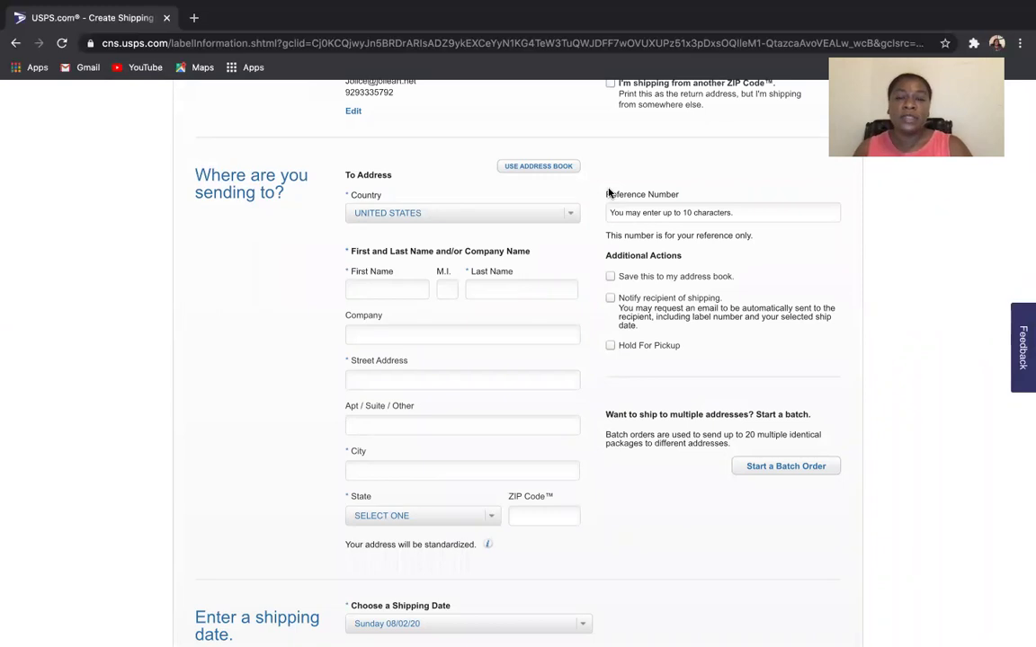
scroll(598, 193, up, 1)
scroll(588, 185, up, 1)
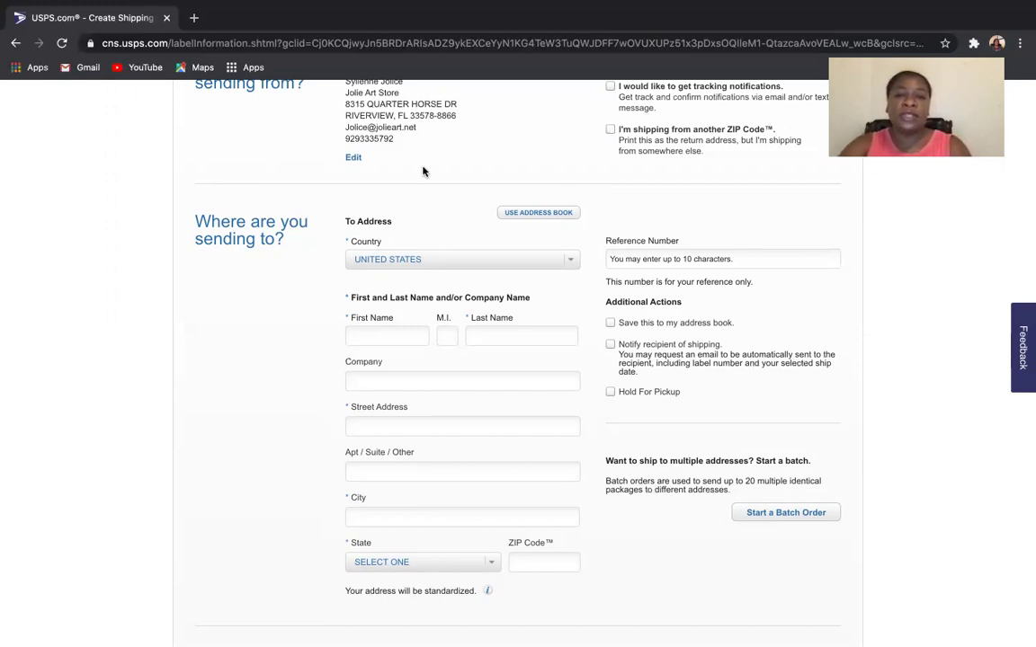
Open the return address for editing and replace its ZIP code with the sender's new five-digit code
click(351, 160)
scroll(506, 205, down, 3)
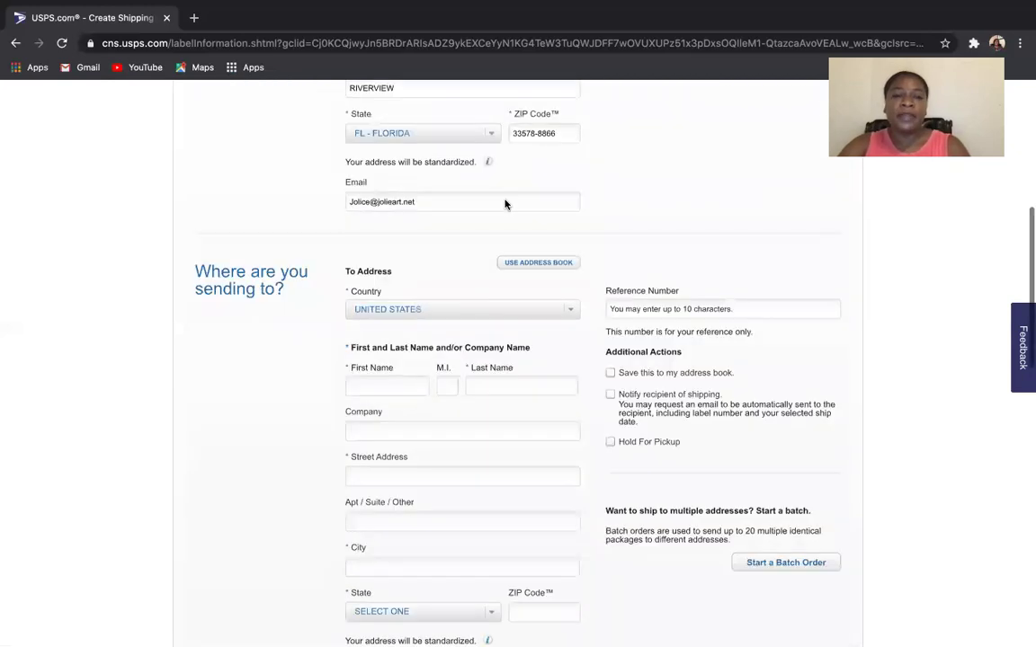
scroll(506, 199, up, 1)
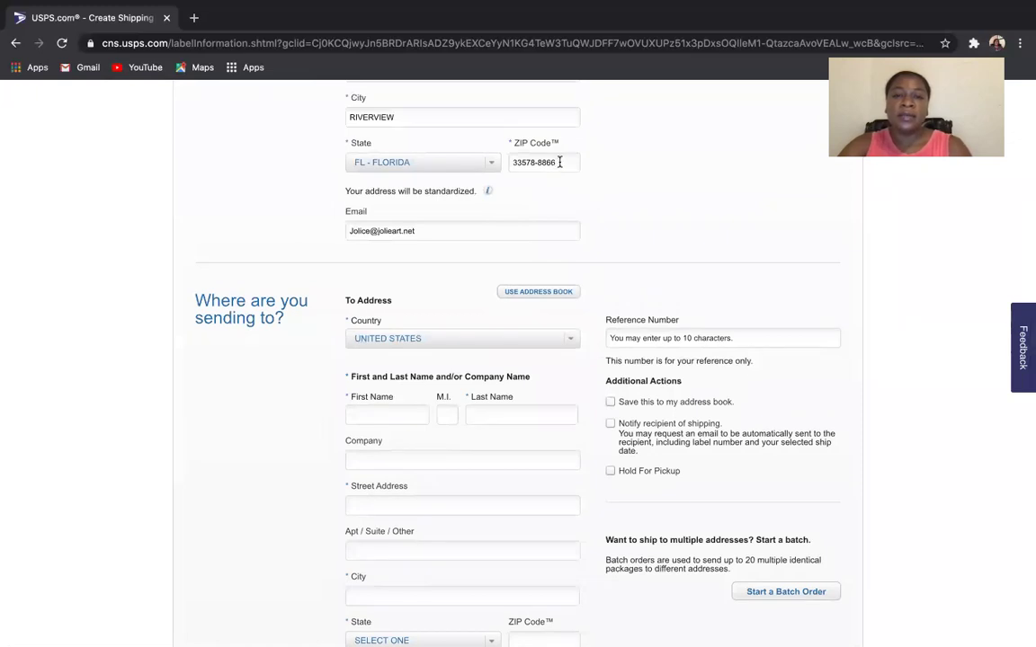
key(BackSpace)
key(BackSpace)
key(BackSpace)
key(BackSpace)
key(BackSpace)
key(BackSpace)
key(BackSpace)
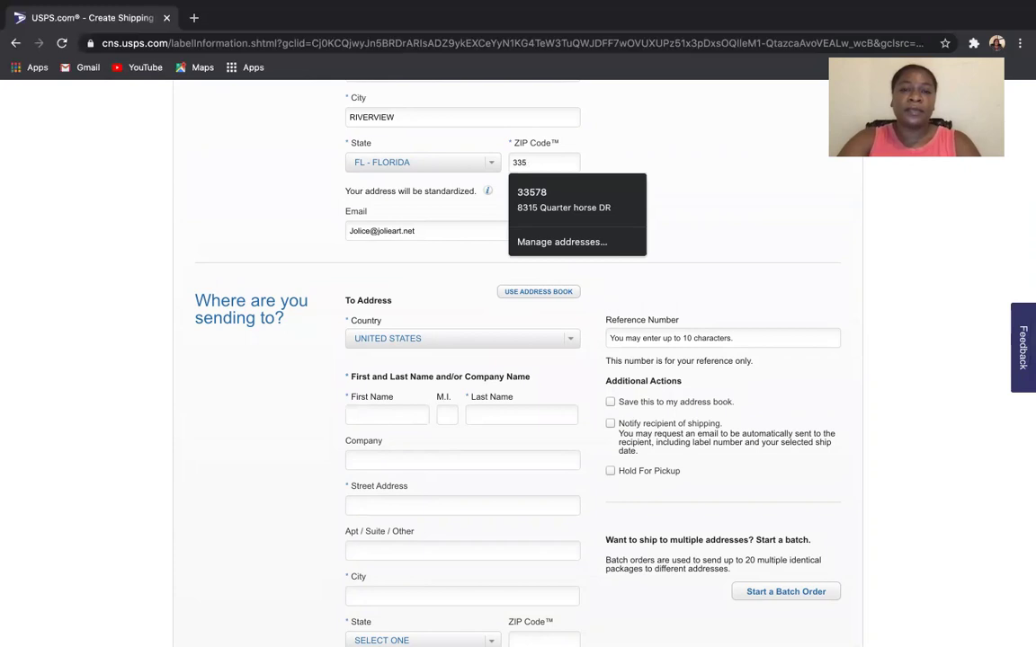
text(69)
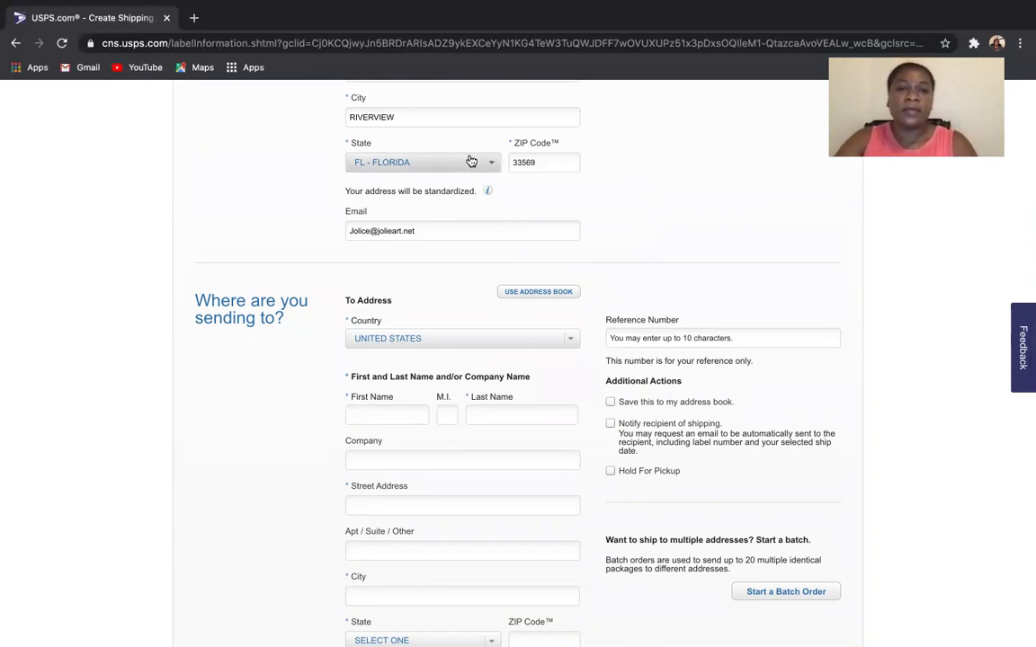
scroll(469, 159, down, 1)
scroll(471, 160, up, 1)
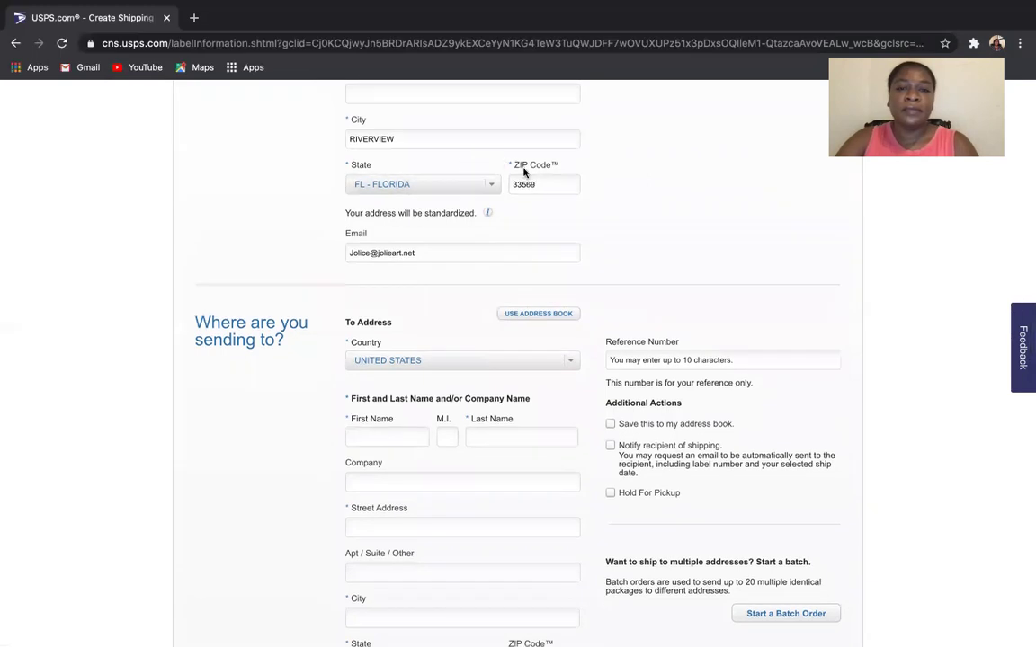
key(BackSpace)
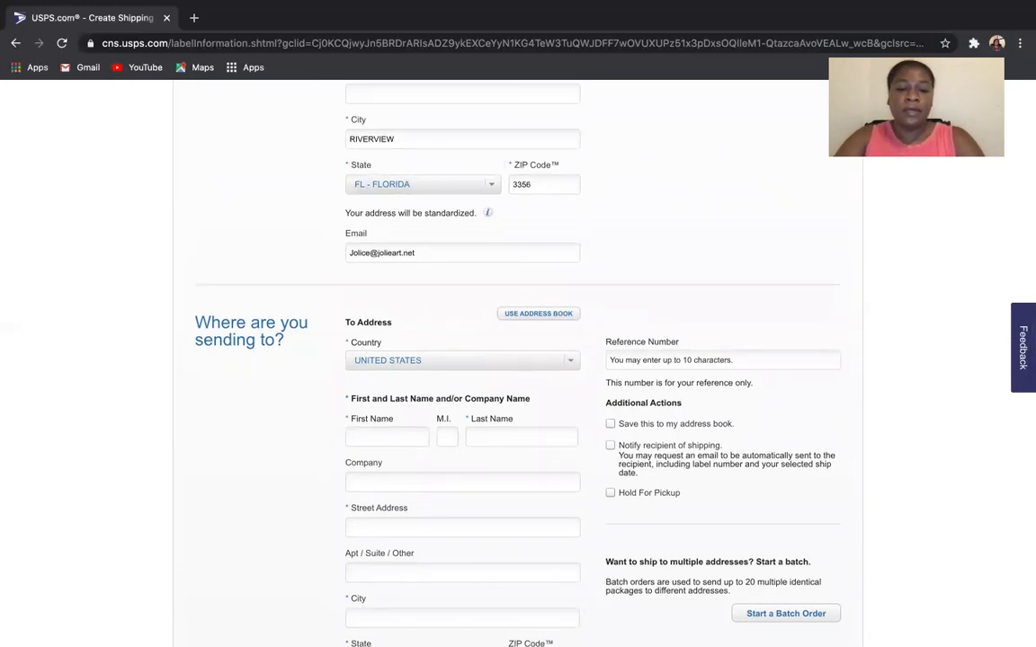
text(8)
Replace the return address's street address with the sender's P.O. Box and its number
scroll(540, 183, up, 2)
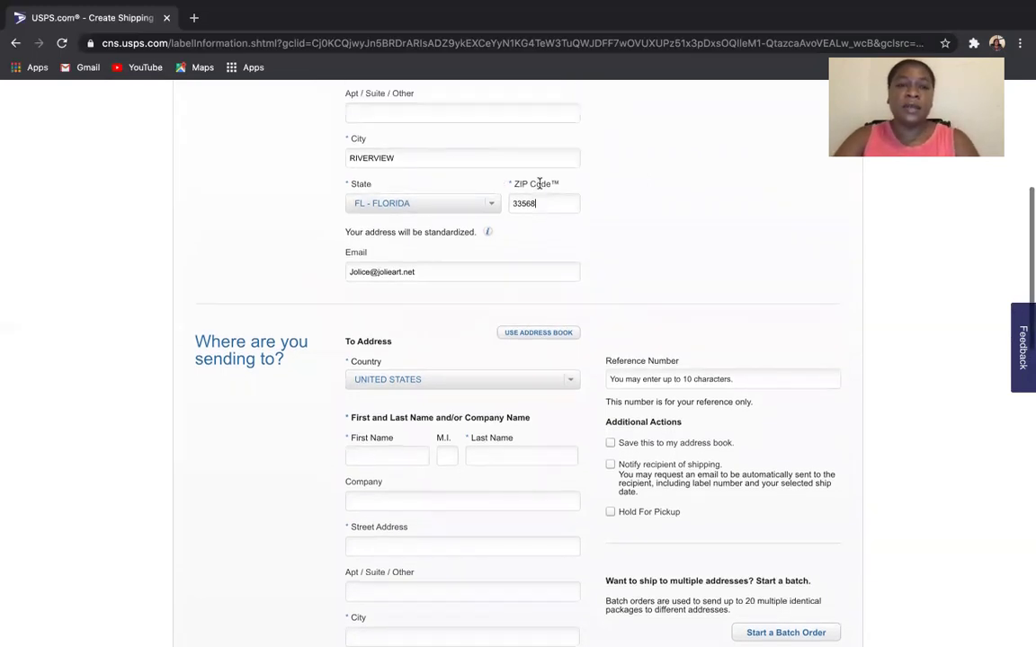
click(458, 129)
key(BackSpace)
key(BackSpace)
key(BackSpace)
key(BackSpace)
key(BackSpace)
key(BackSpace)
key(BackSpace)
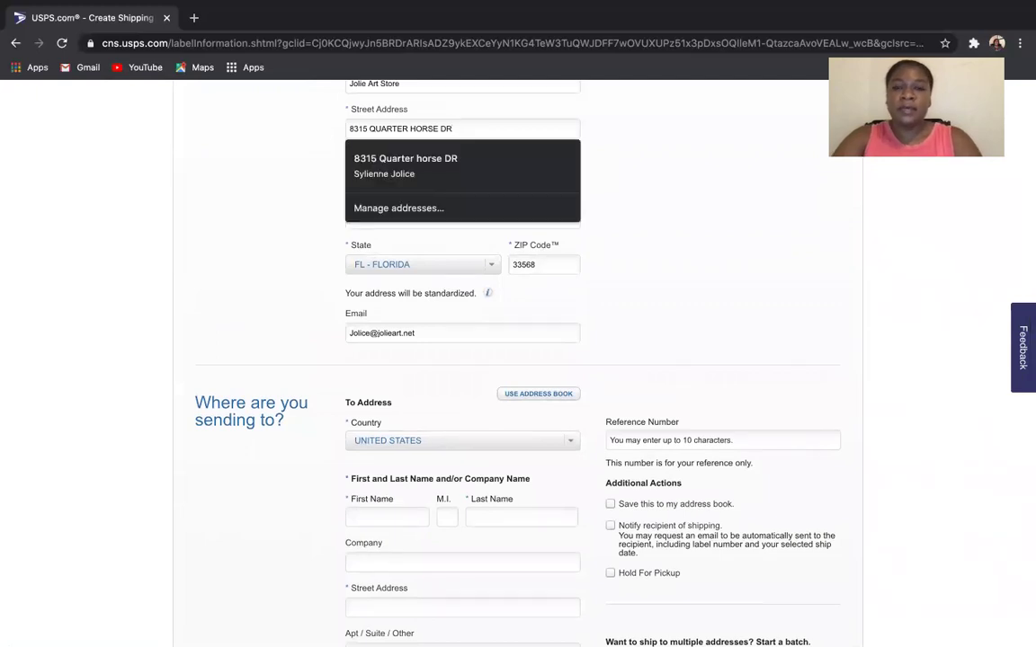
key(BackSpace)
key(BackSpace)
key(BackSpace)
key(BackSpace)
key(BackSpace)
key(BackSpace)
key(BackSpace)
key(BackSpace)
key(BackSpace)
key(BackSpace)
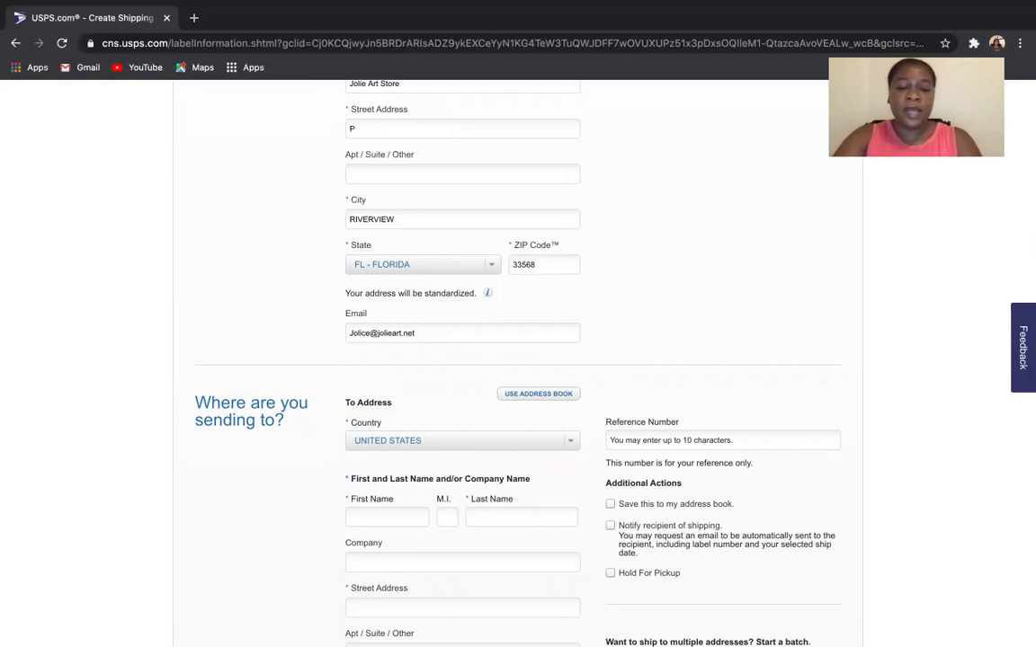
text(P O)
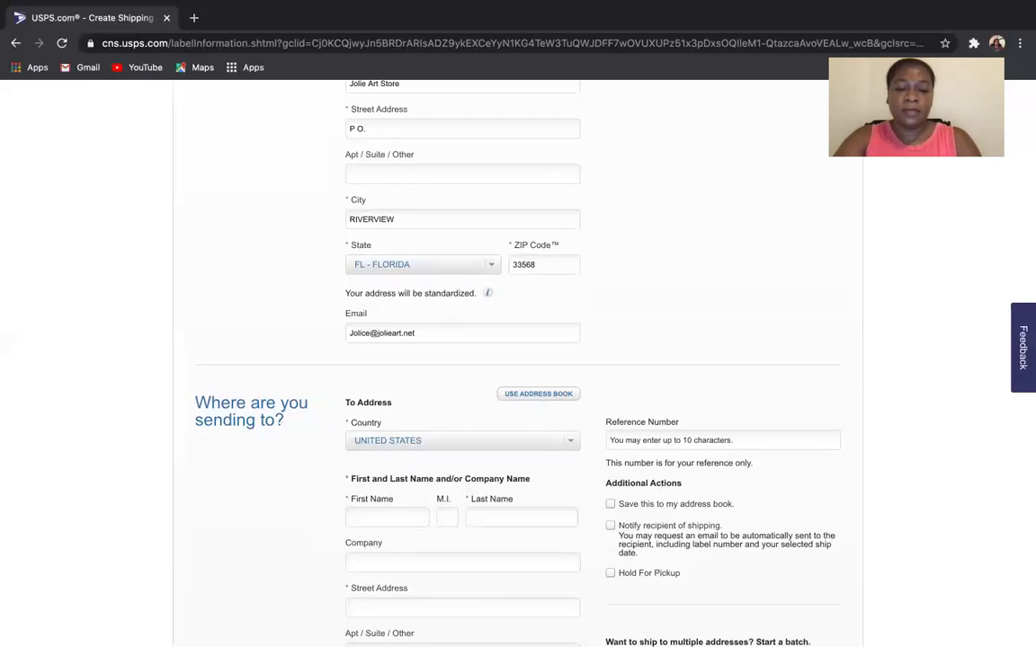
text(.Box)
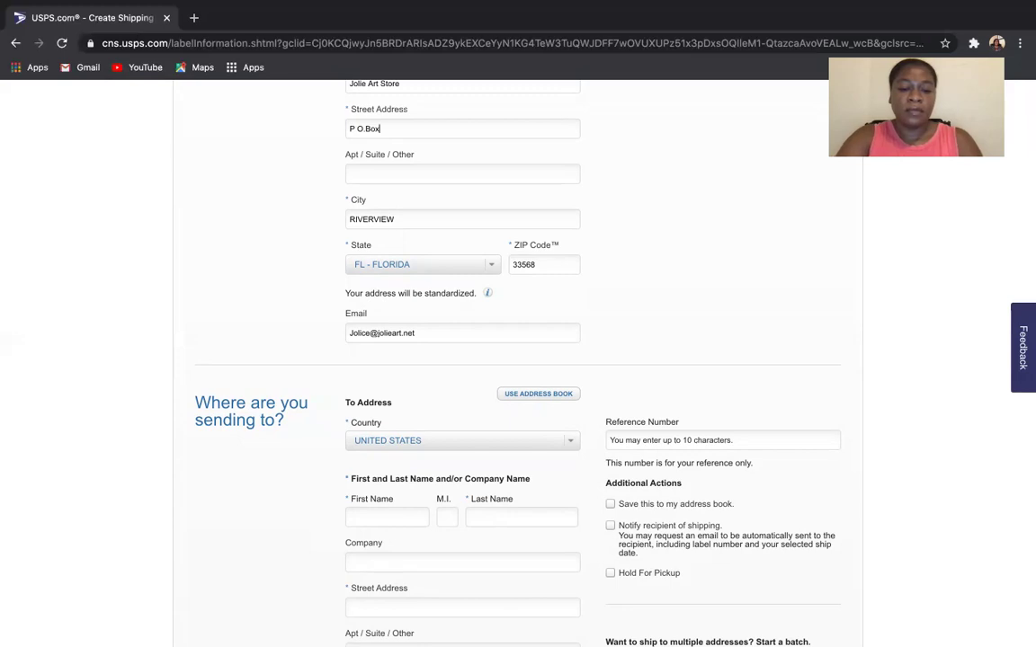
text( #2)
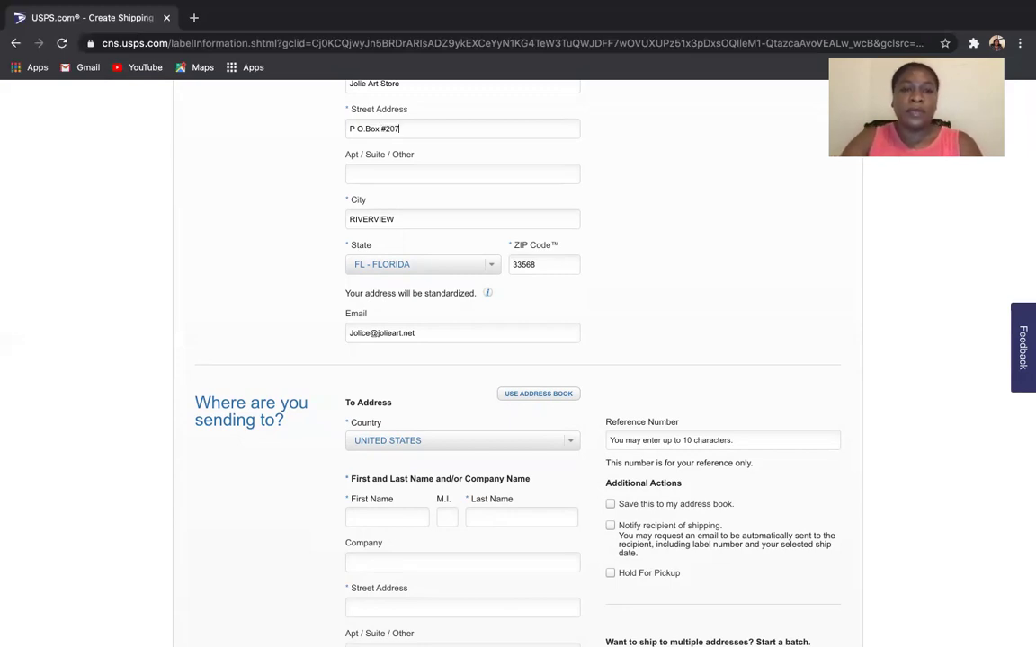
text(07)
Check the sender's name, company, address and email in the return section, and look over the empty recipient address fields
scroll(453, 135, up, 2)
scroll(423, 130, up, 1)
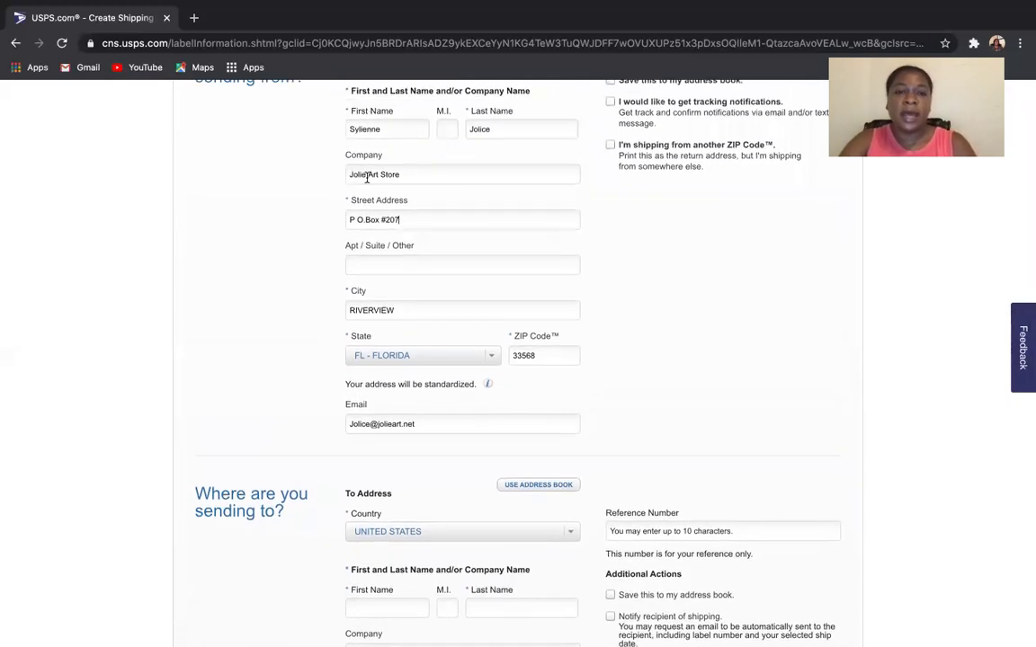
scroll(411, 219, down, 3)
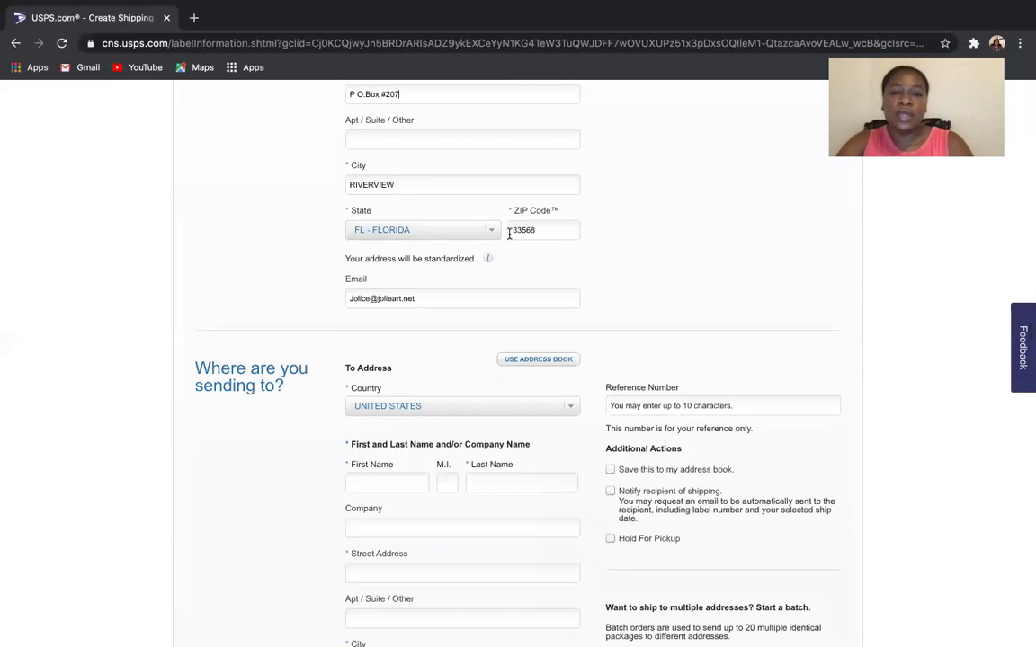
scroll(511, 236, down, 1)
scroll(511, 249, down, 2)
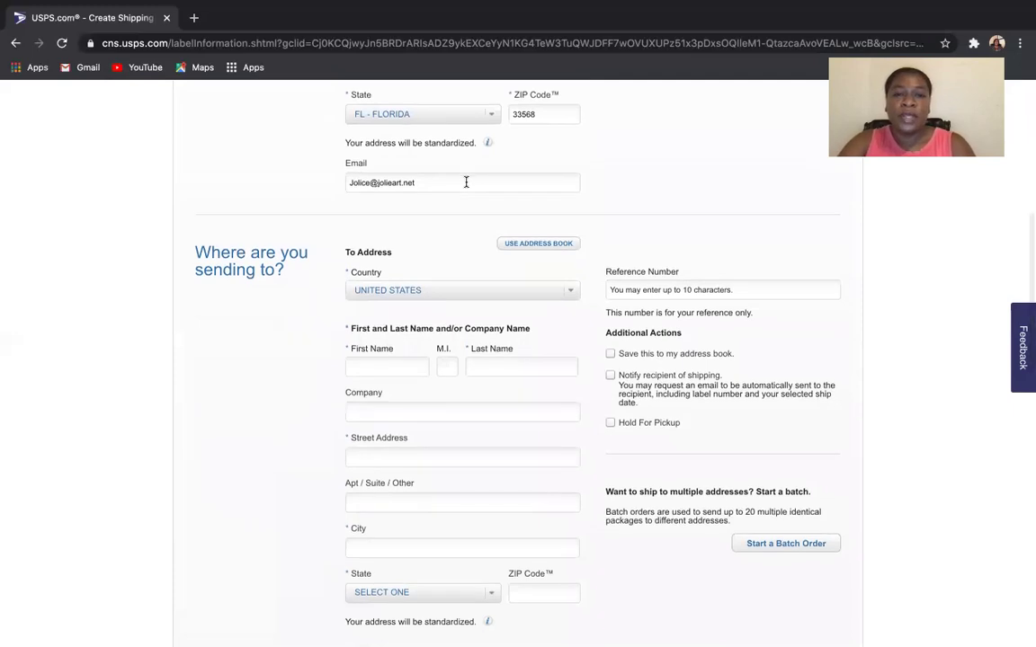
scroll(465, 188, down, 1)
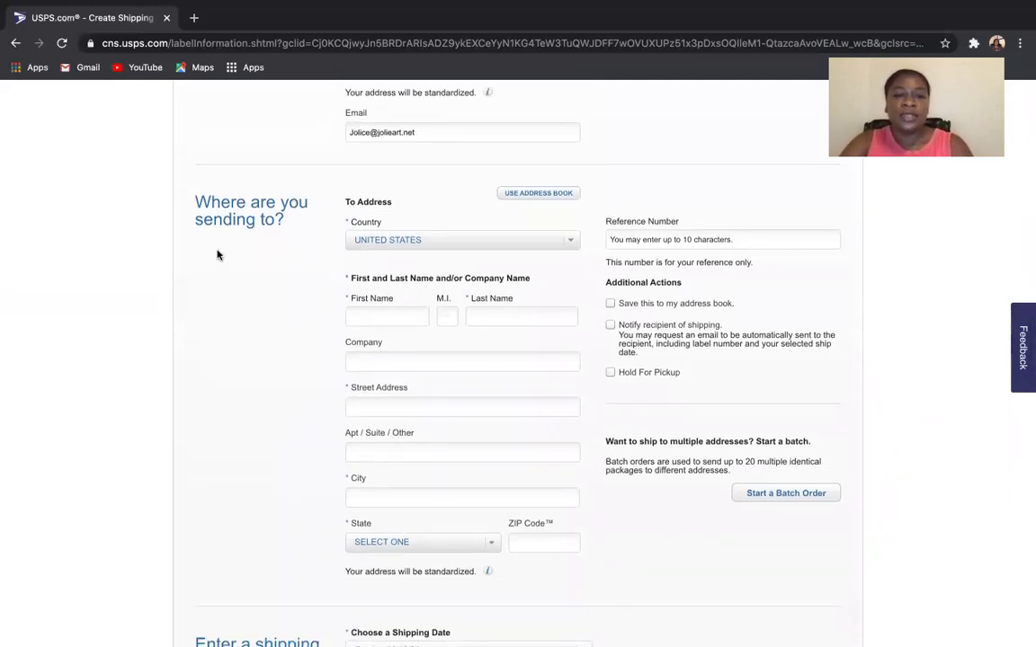
Turn on recipient notification of shipping, and inspect the extra fields of Hold For Pickup while leaving that option off
scroll(487, 266, down, 1)
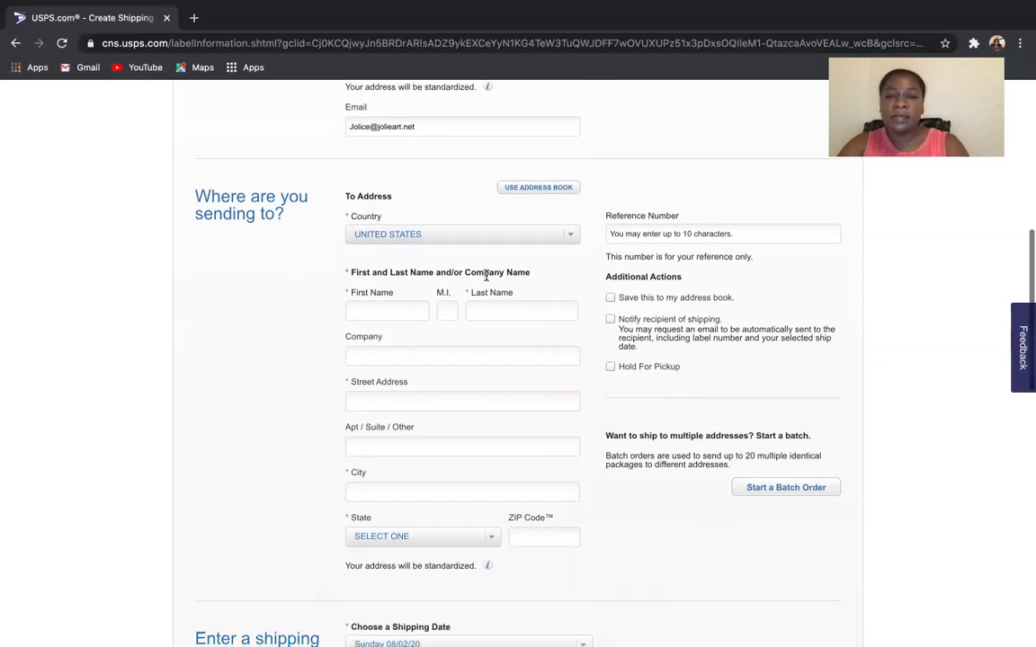
scroll(486, 281, down, 2)
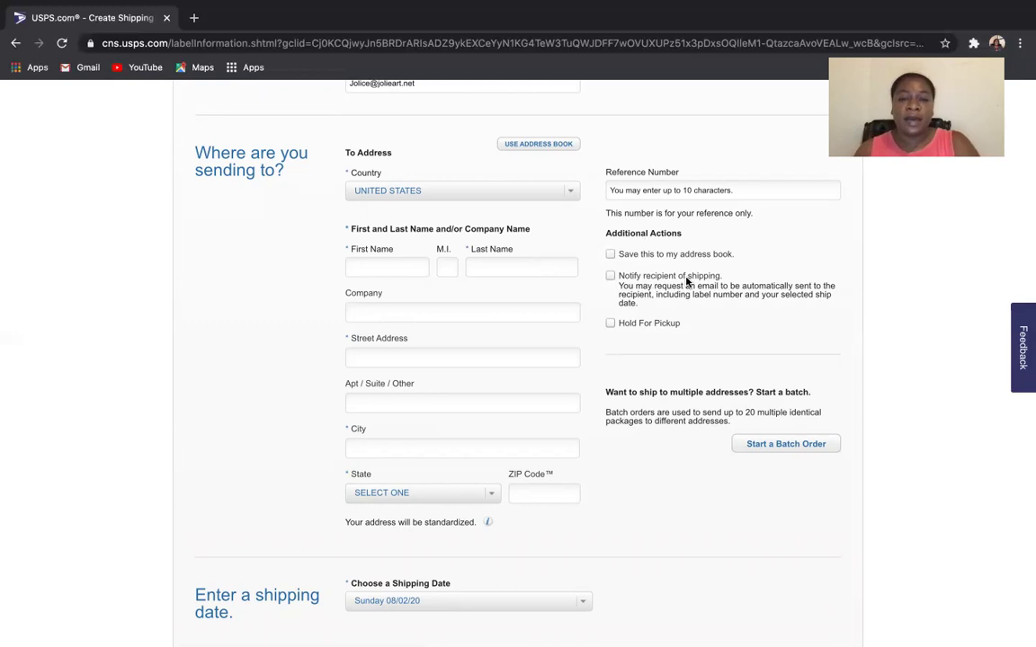
click(610, 276)
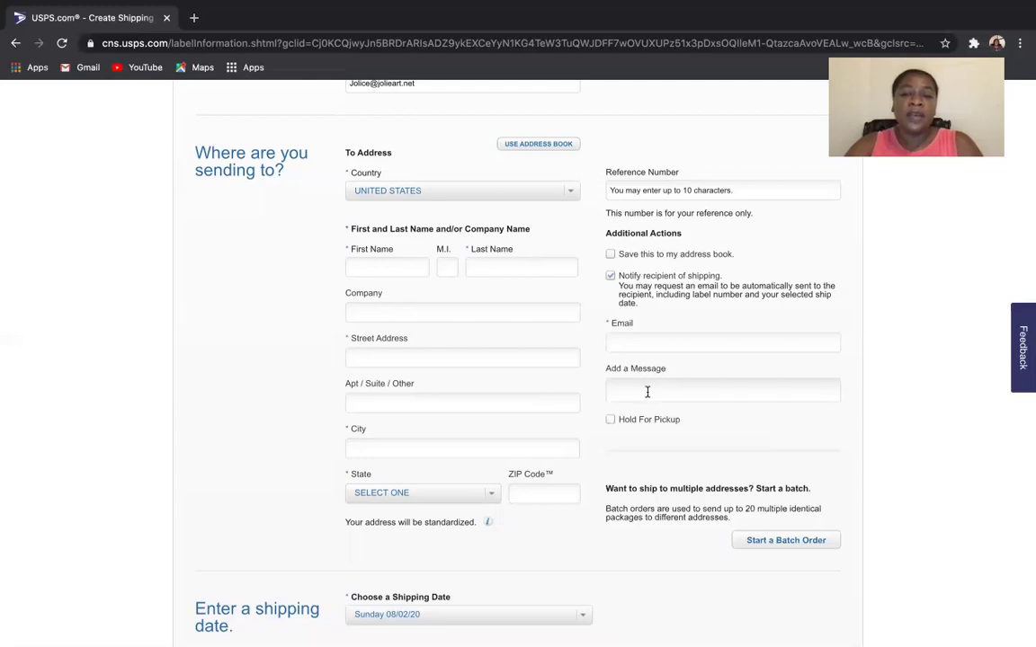
click(611, 420)
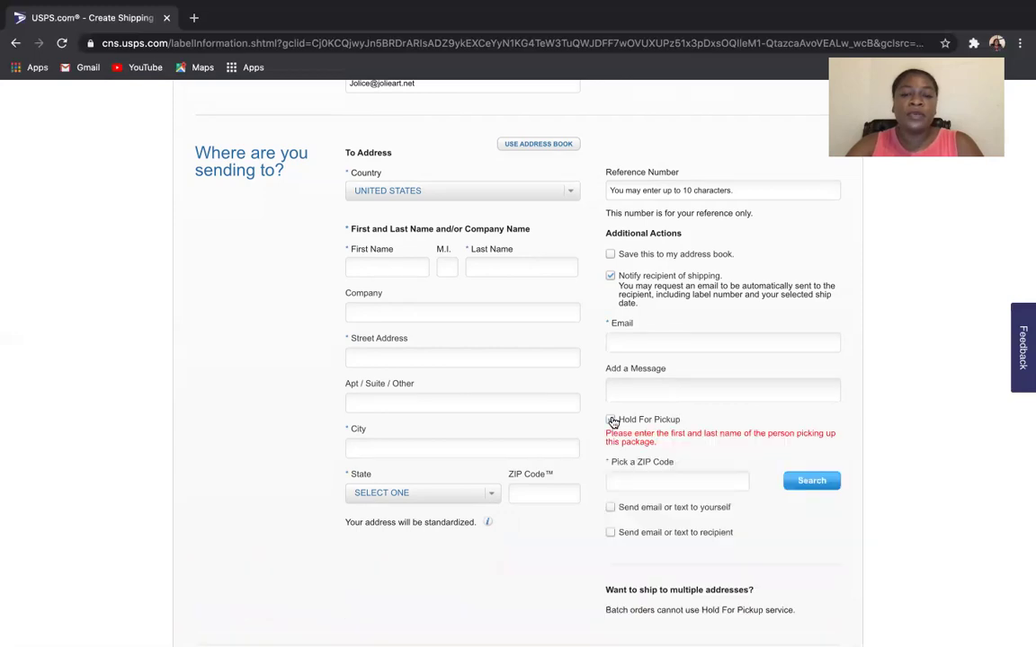
click(611, 420)
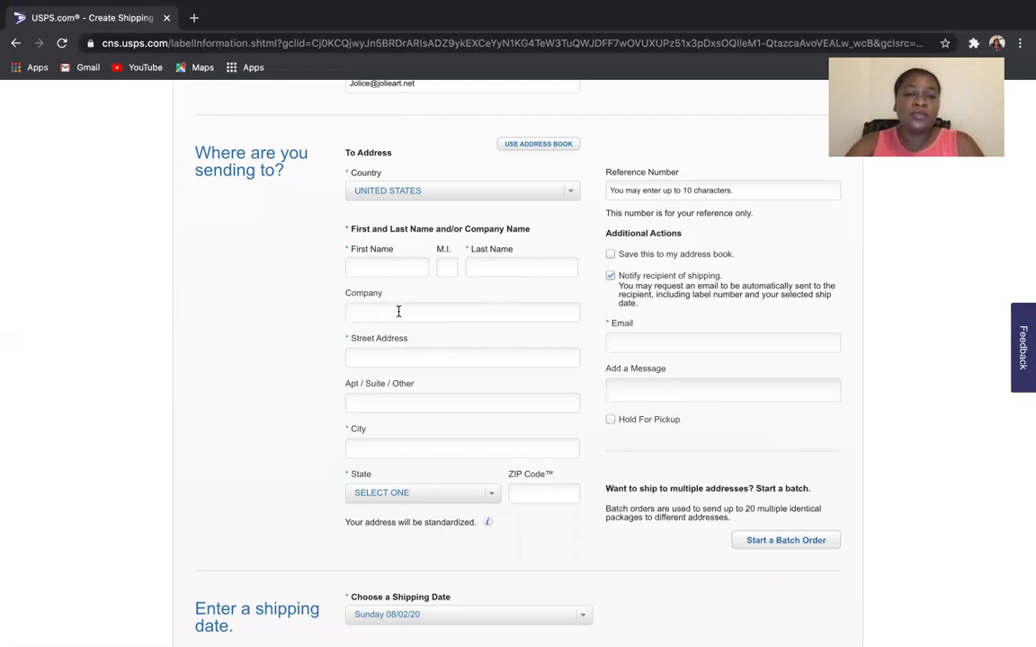
Look over the recipient address fields, the shipping date choice, and the flat rate and package weight options
scroll(398, 311, down, 1)
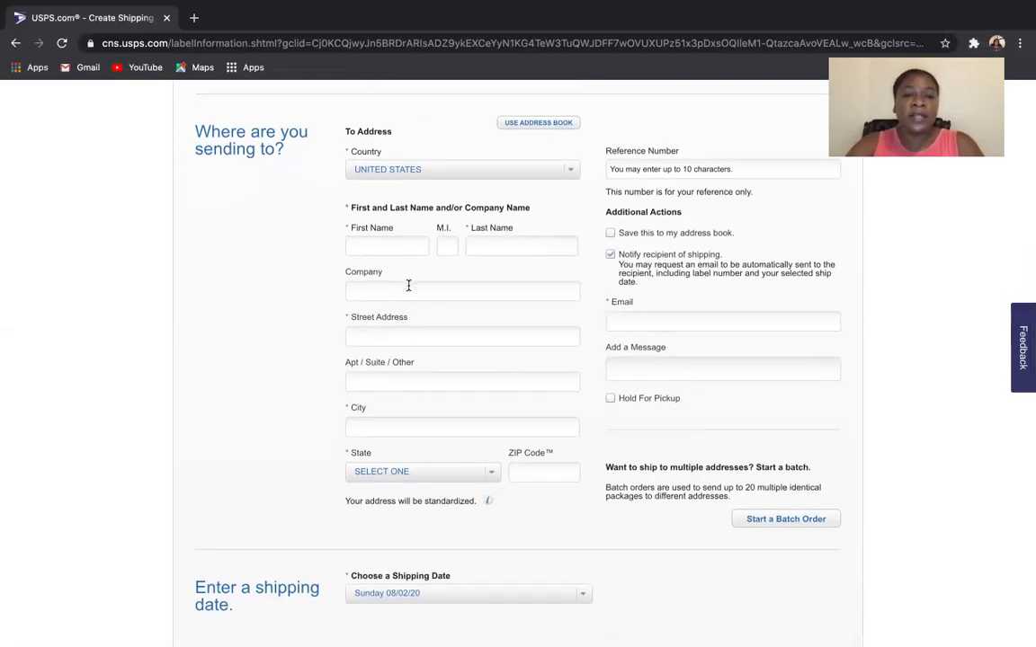
scroll(419, 314, down, 1)
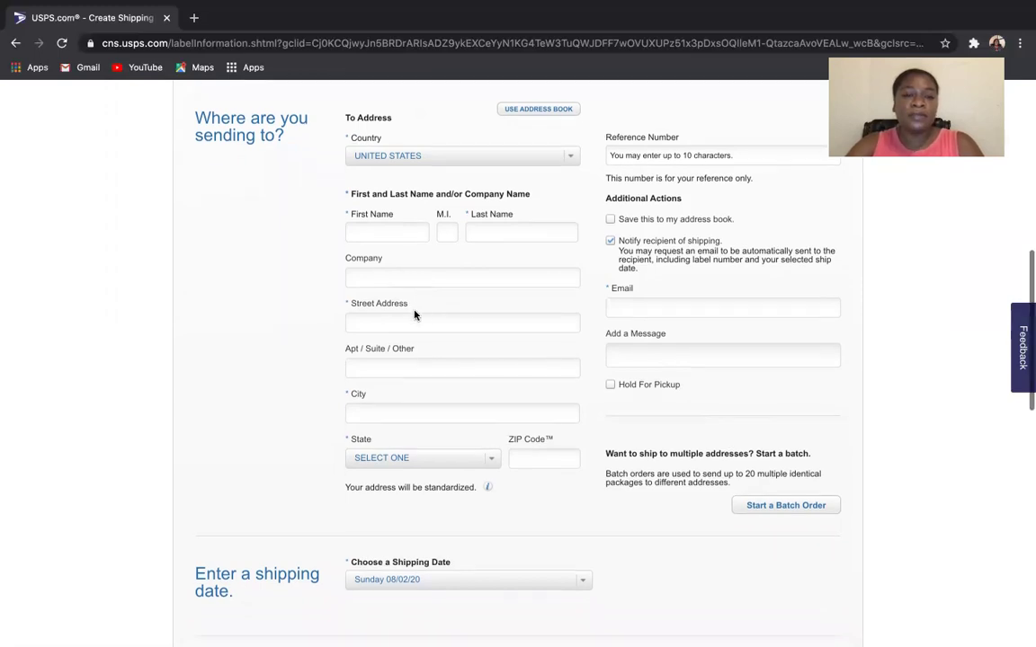
scroll(402, 315, down, 2)
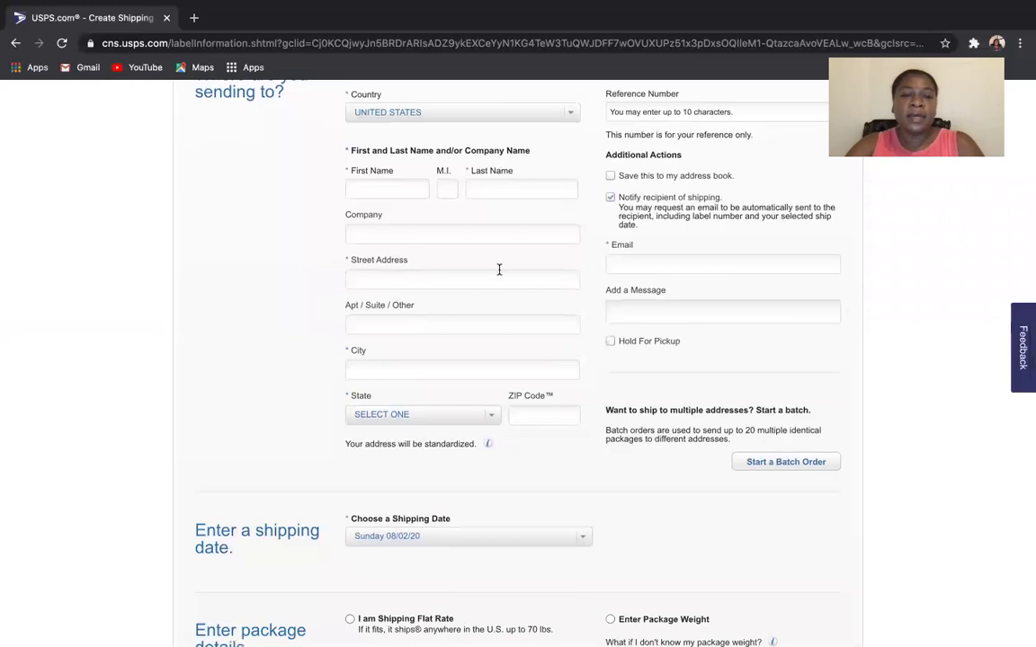
scroll(440, 356, down, 2)
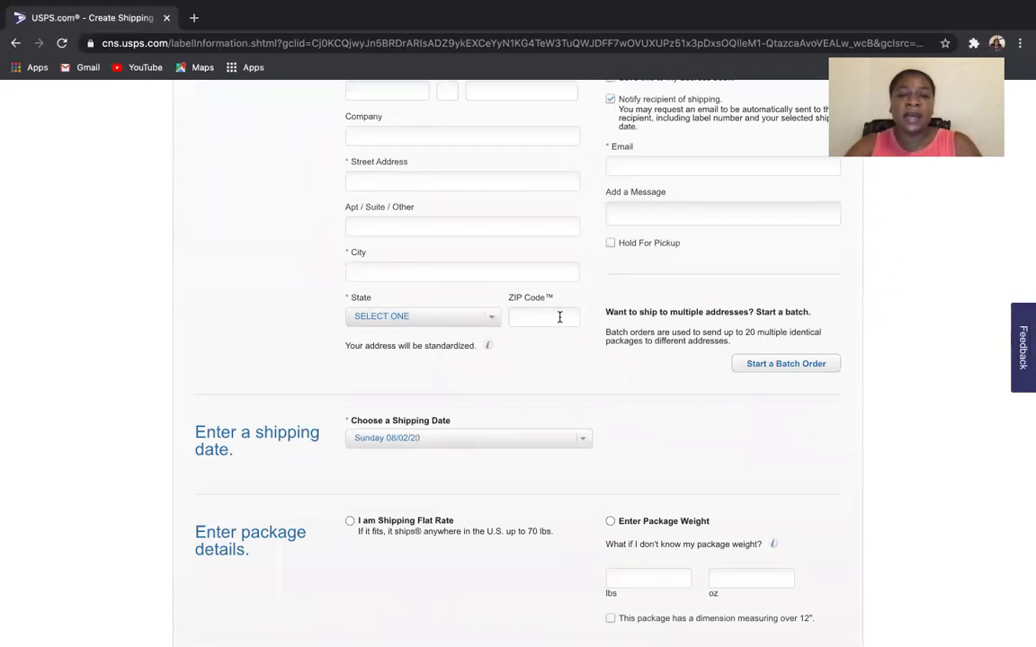
scroll(530, 318, down, 3)
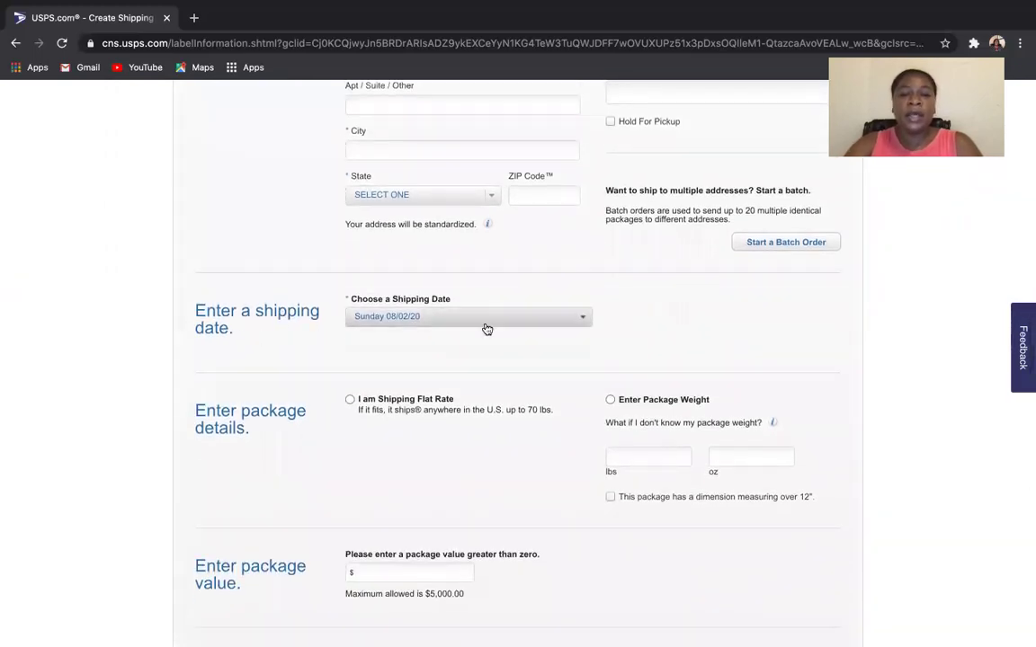
scroll(486, 327, down, 2)
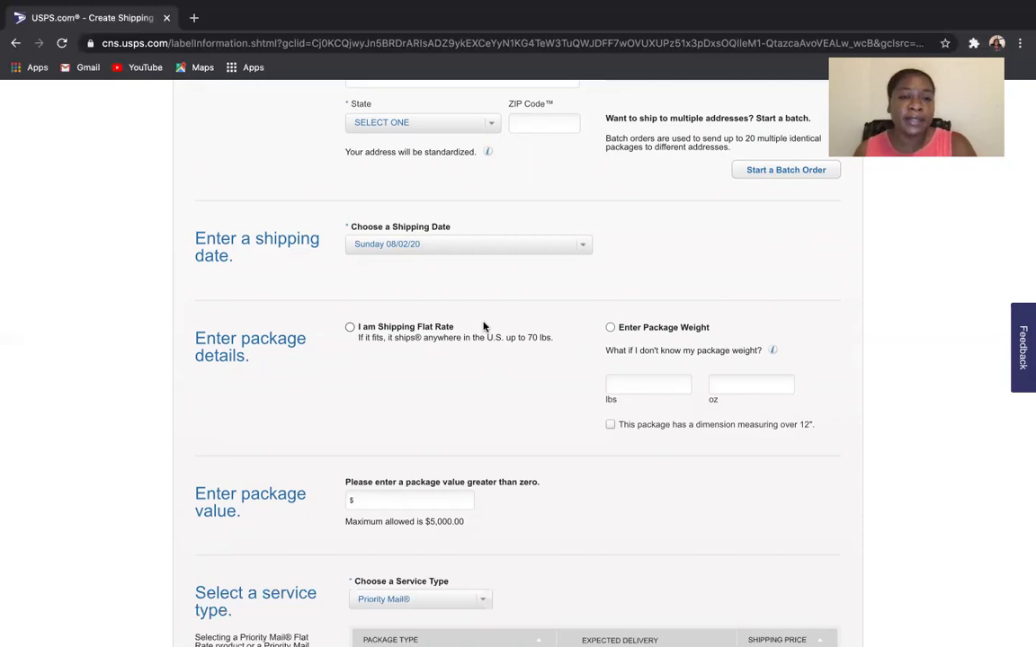
scroll(434, 314, down, 3)
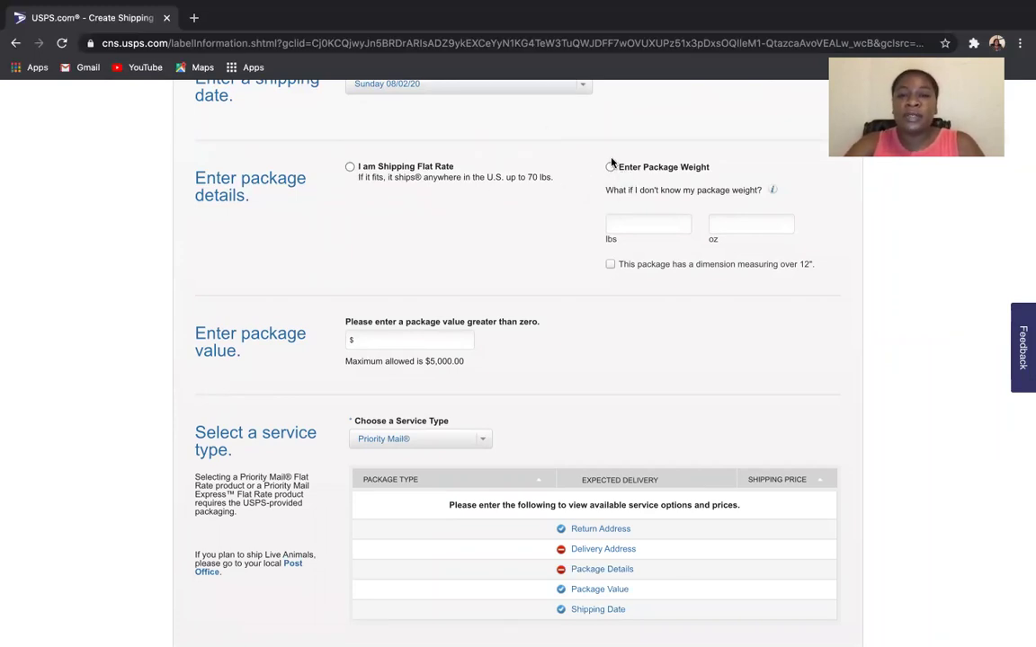
Temporarily enable the option for a package dimension over 12" to inspect its length, width and height fields
click(610, 267)
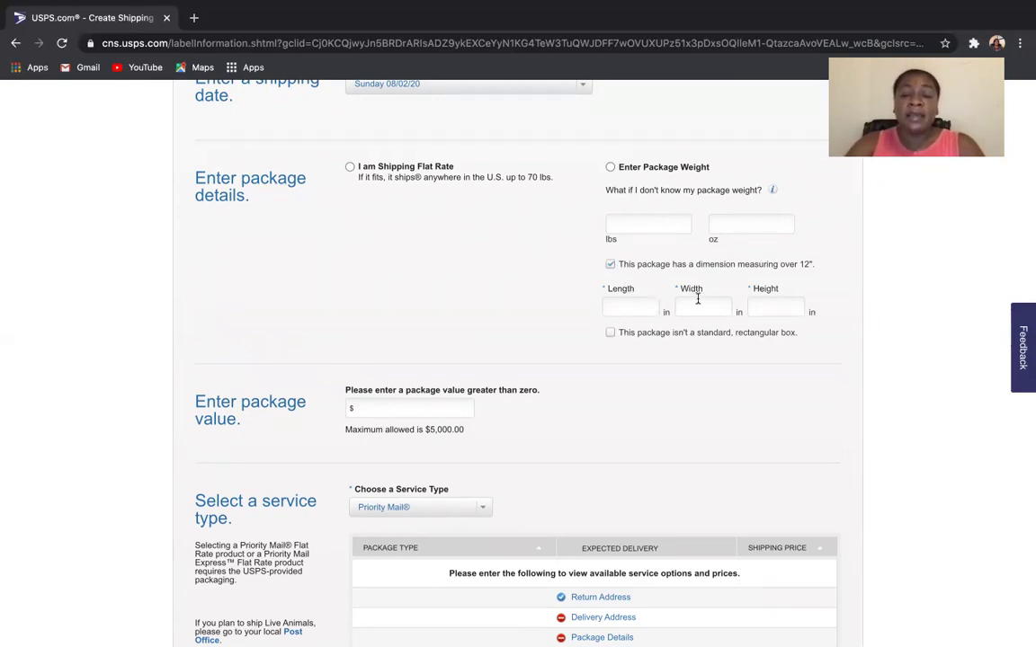
scroll(477, 288, down, 1)
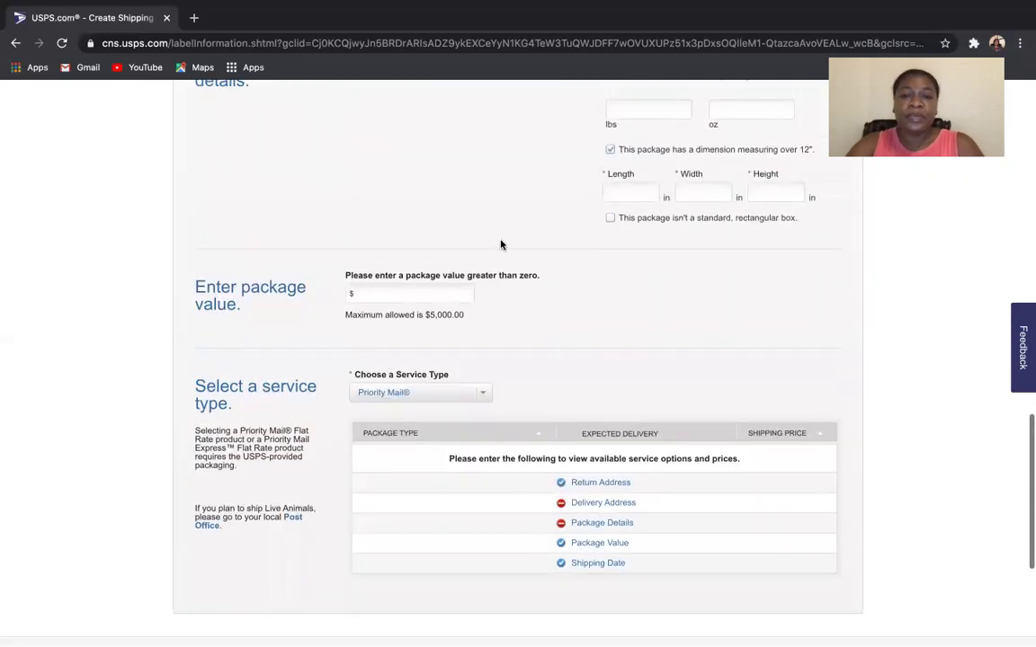
scroll(521, 247, up, 1)
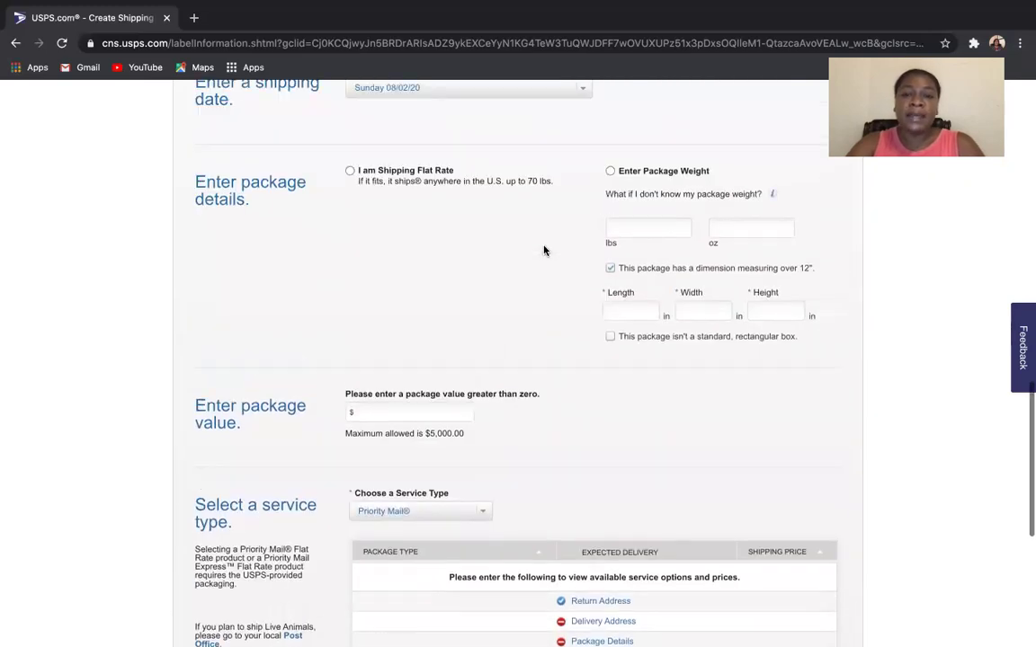
click(610, 270)
Examine the package value section, the available service types and the checklist of details required for prices, keeping Priority Mail selected
scroll(392, 254, down, 2)
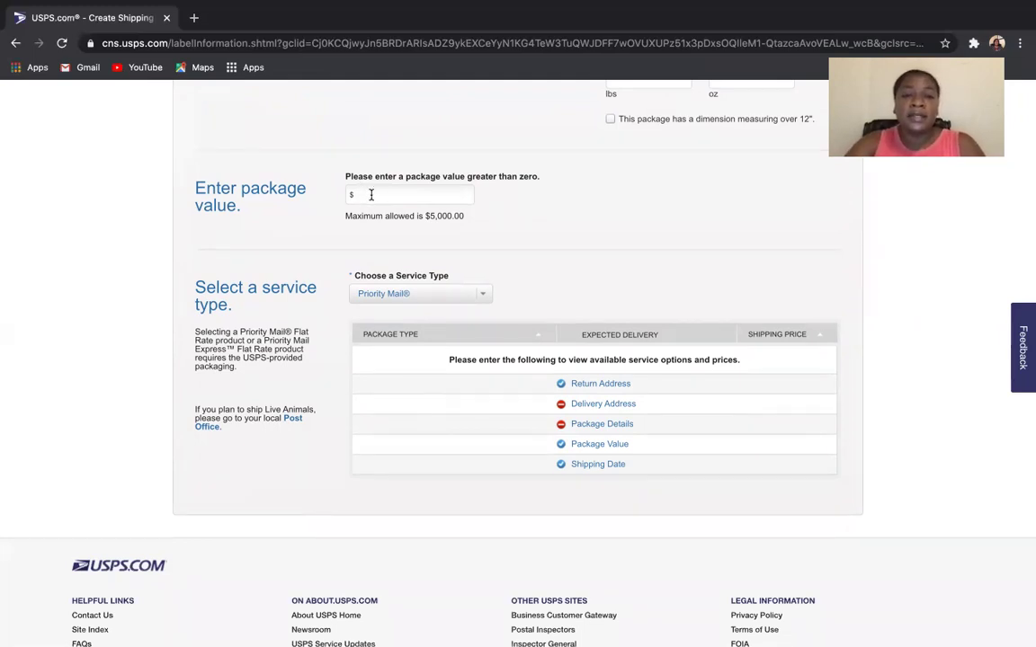
scroll(374, 254, down, 1)
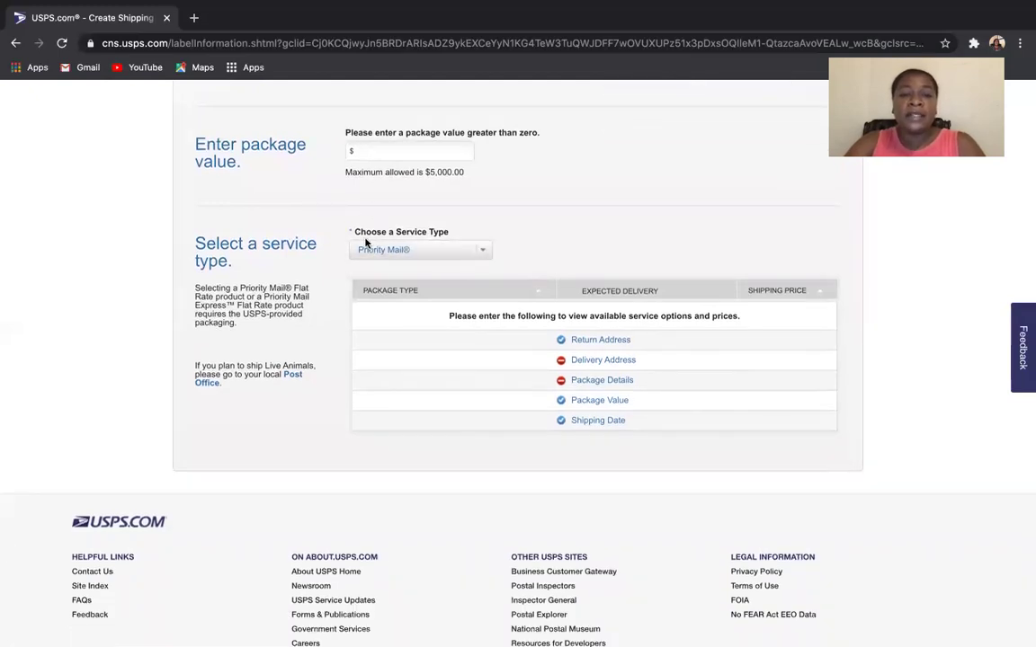
click(472, 252)
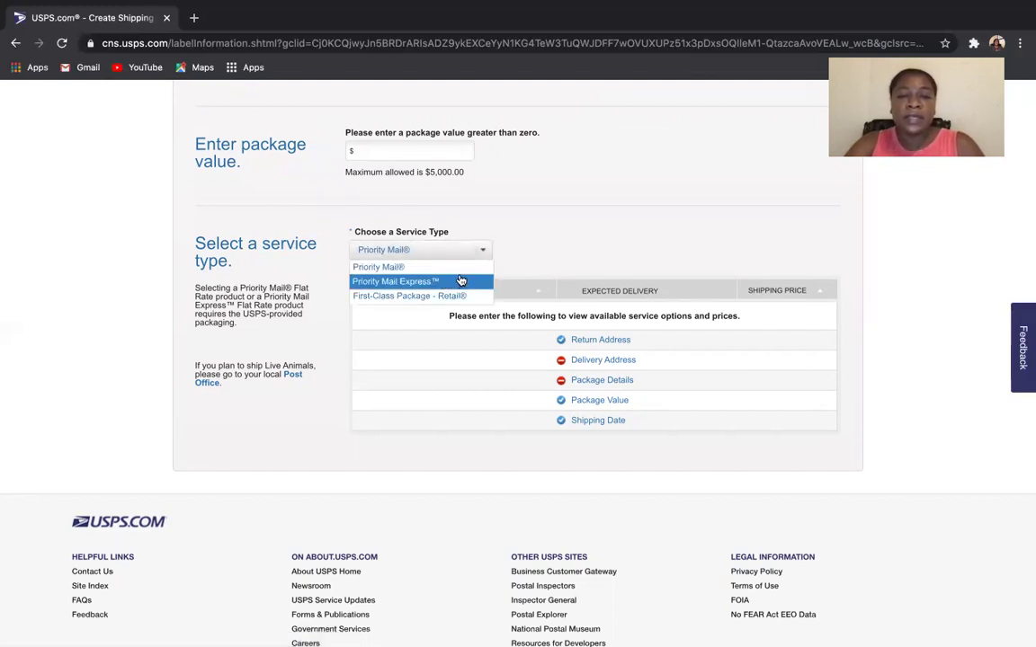
click(488, 240)
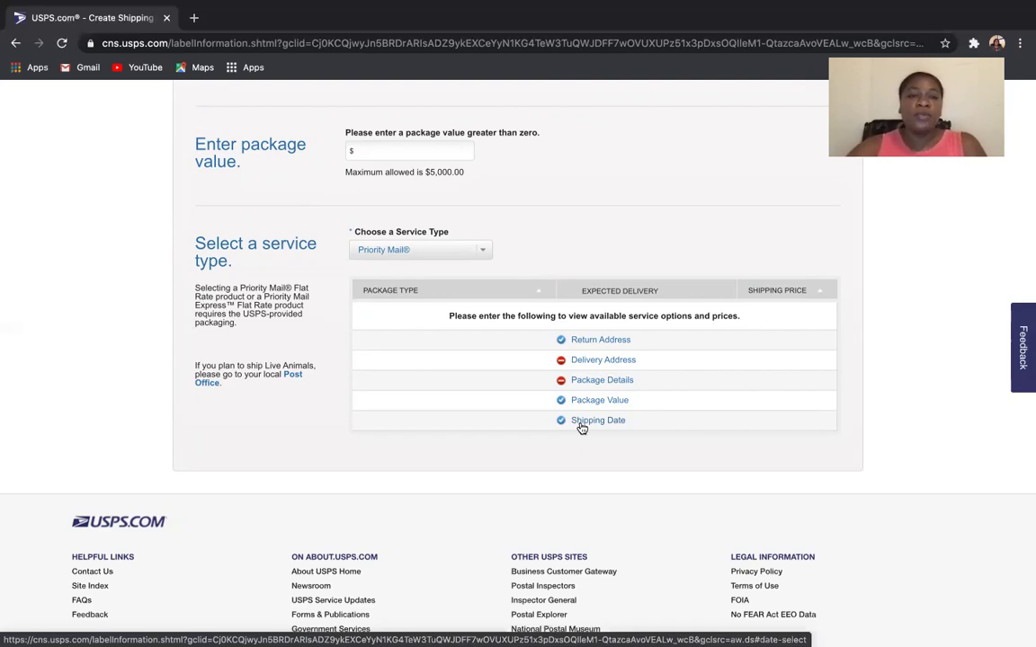
scroll(482, 362, up, 1)
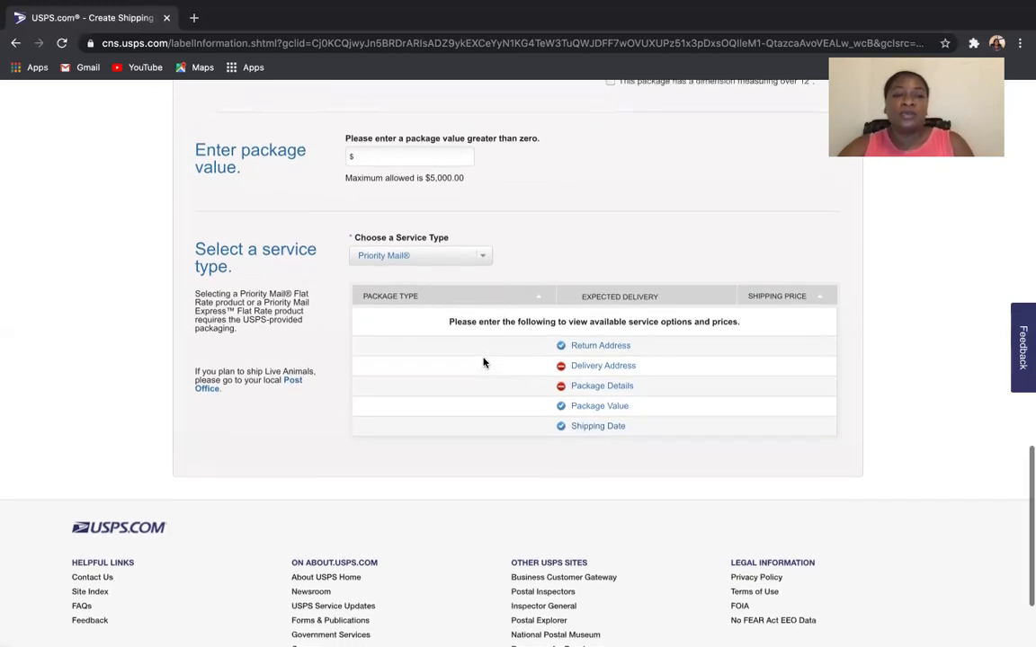